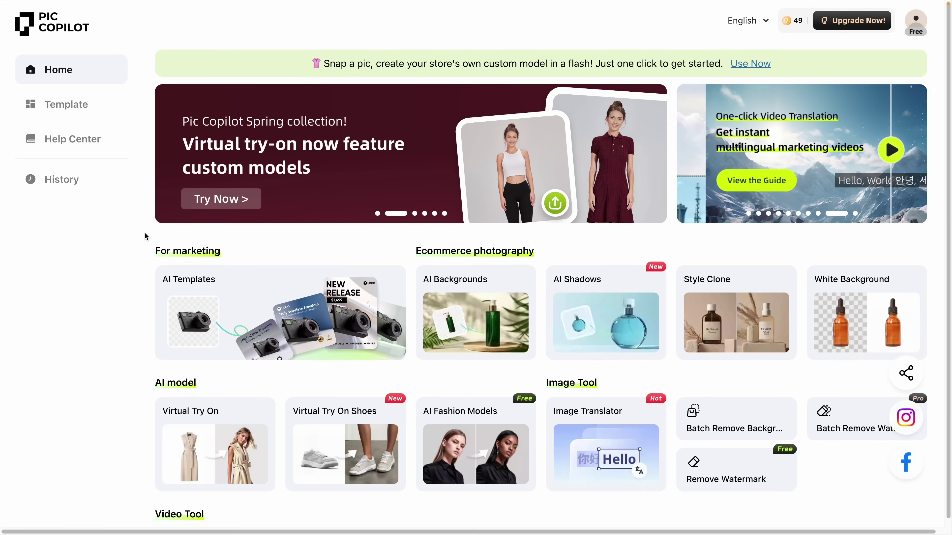
Browse the home page and the template gallery, then return to the home page.
scroll(206, 258, "down", 4)
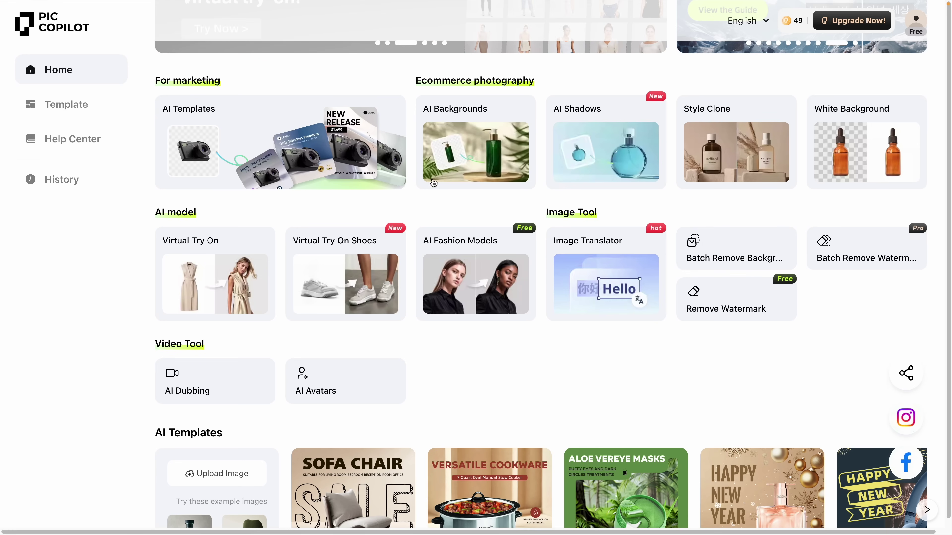
scroll(652, 198, "down", 5)
scroll(642, 263, "down", 2)
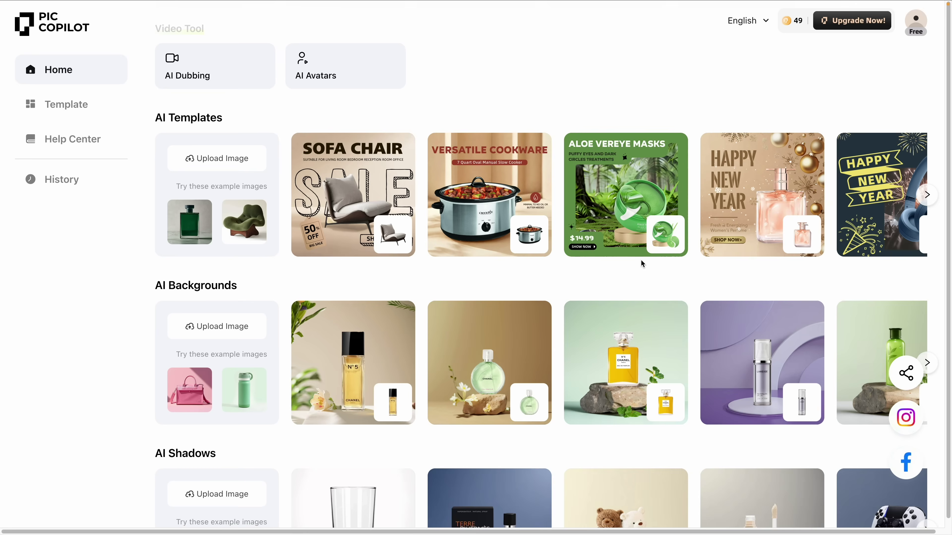
scroll(641, 258, "up", 12)
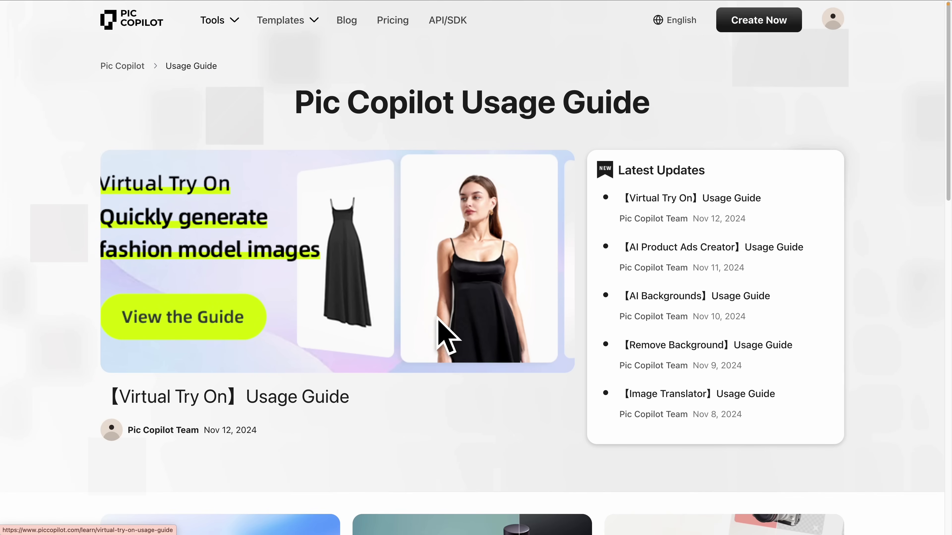
scroll(440, 324, "down", 15)
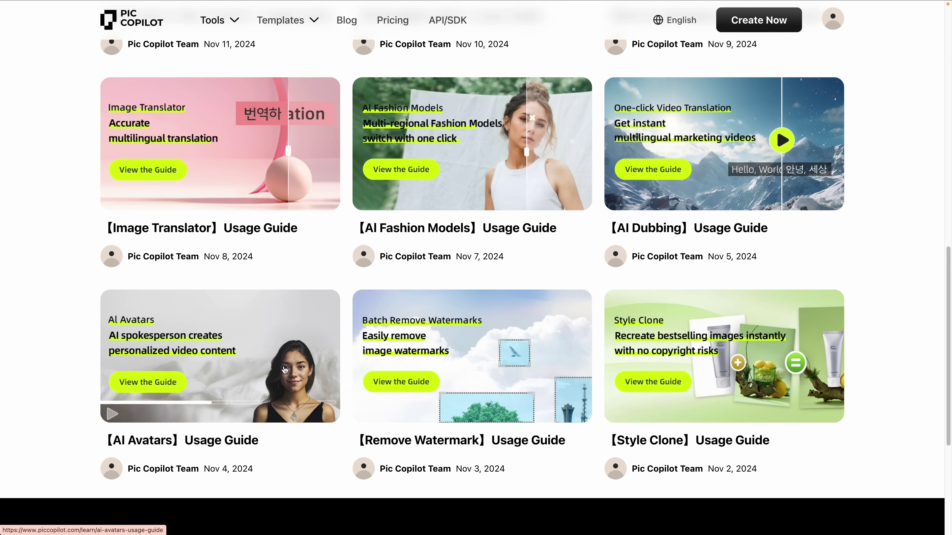
scroll(375, 216, "down", 5)
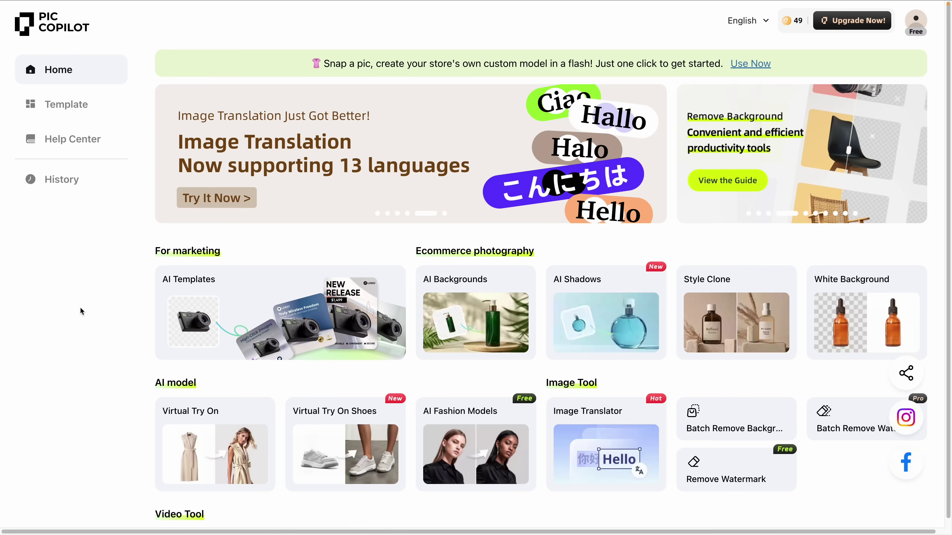
left_click(80, 116)
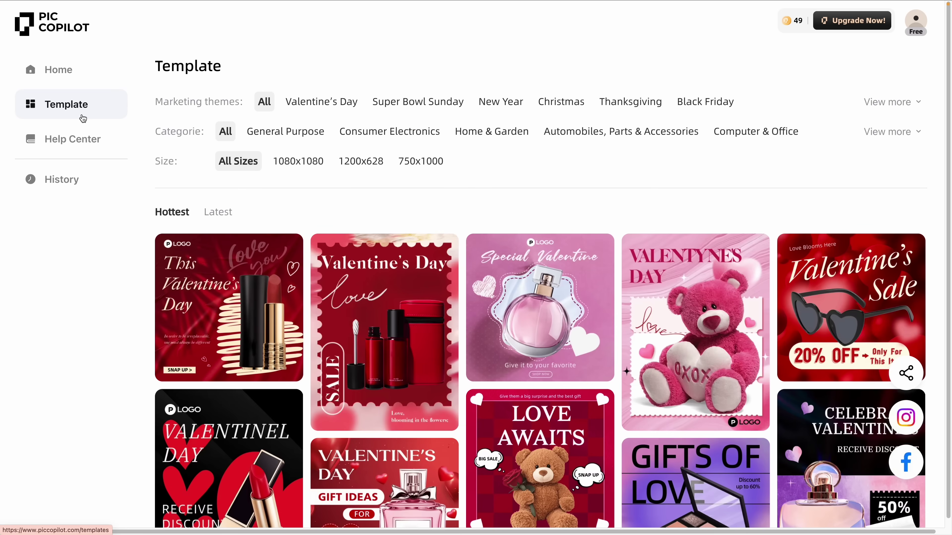
scroll(476, 202, "down", 10)
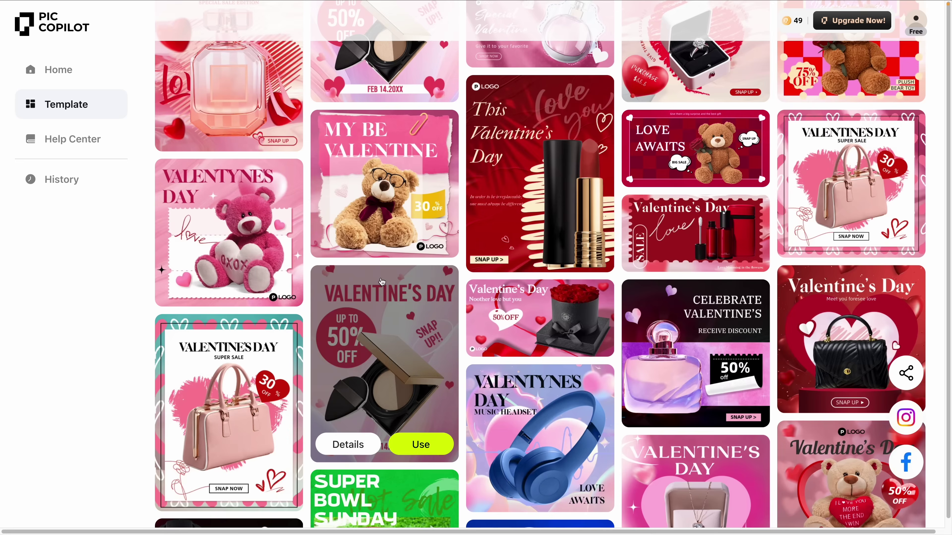
scroll(381, 281, "down", 15)
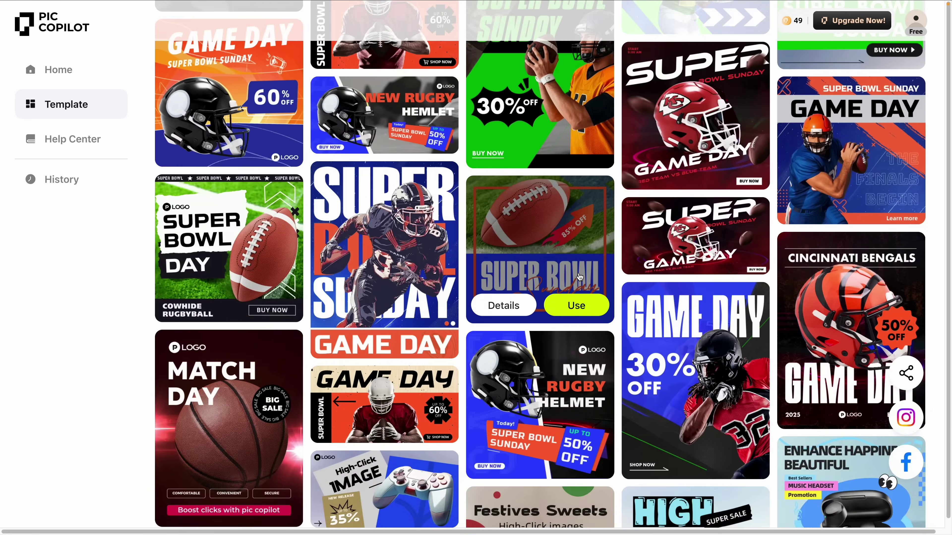
scroll(579, 277, "down", 12)
scroll(608, 271, "up", 11)
scroll(608, 270, "up", 20)
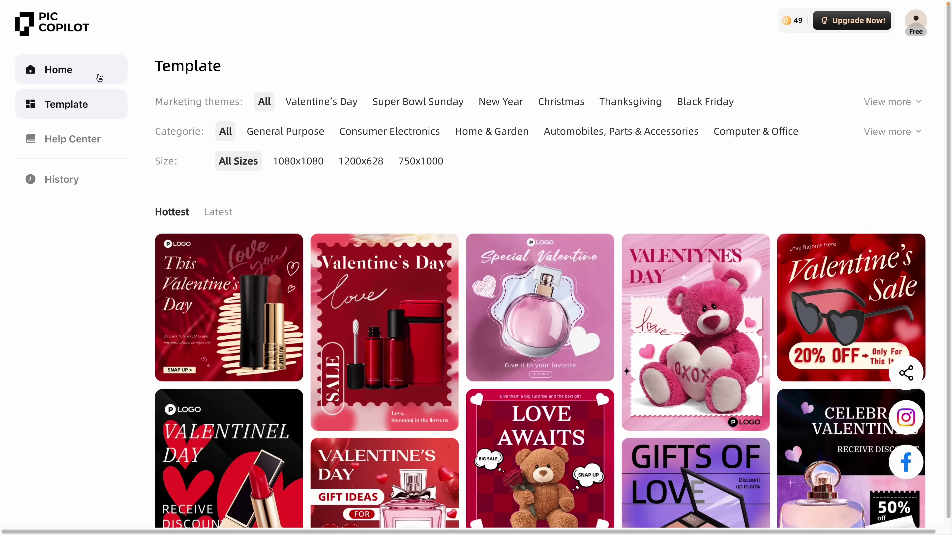
left_click(90, 73)
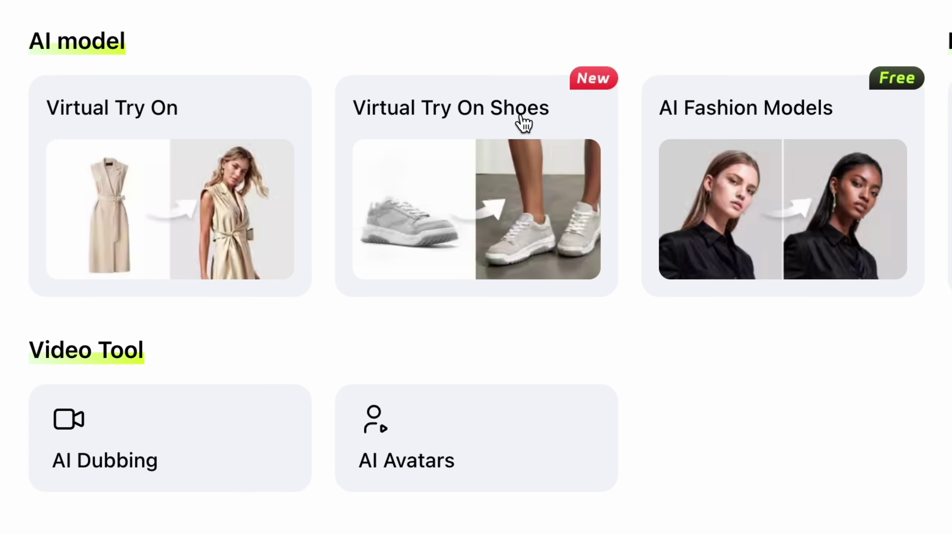
Start a Virtual Try On with clothing type Tops and upload blouse.png from Downloads.
left_click(229, 121)
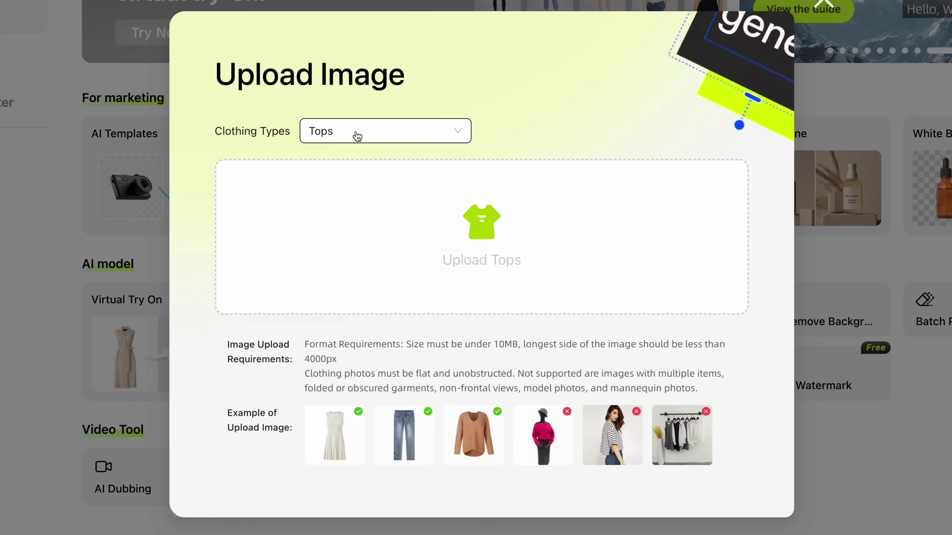
left_click(357, 136)
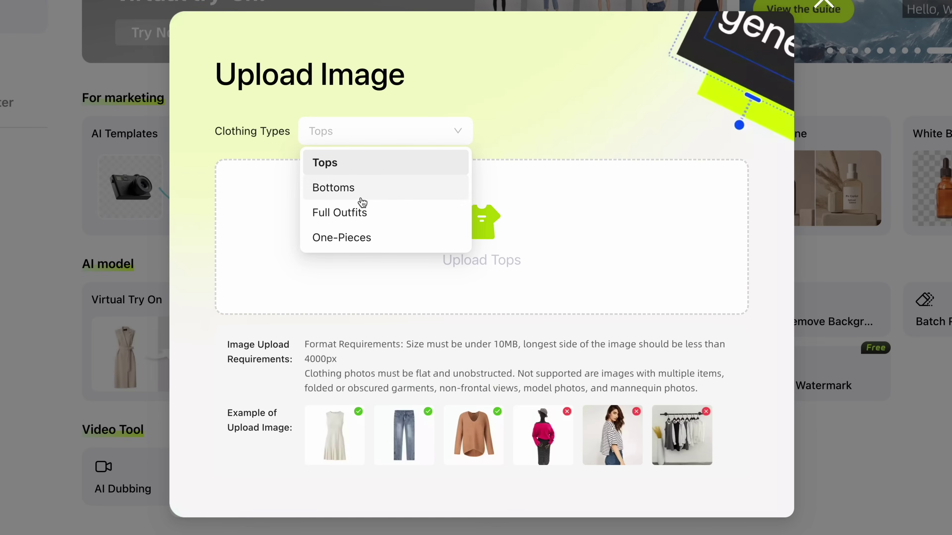
left_click(353, 172)
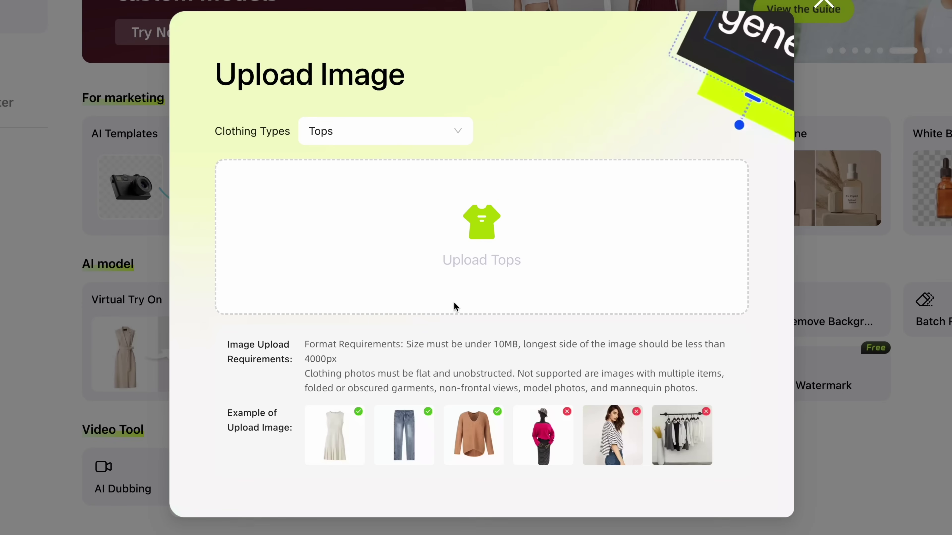
left_click(505, 241)
double_click(258, 94)
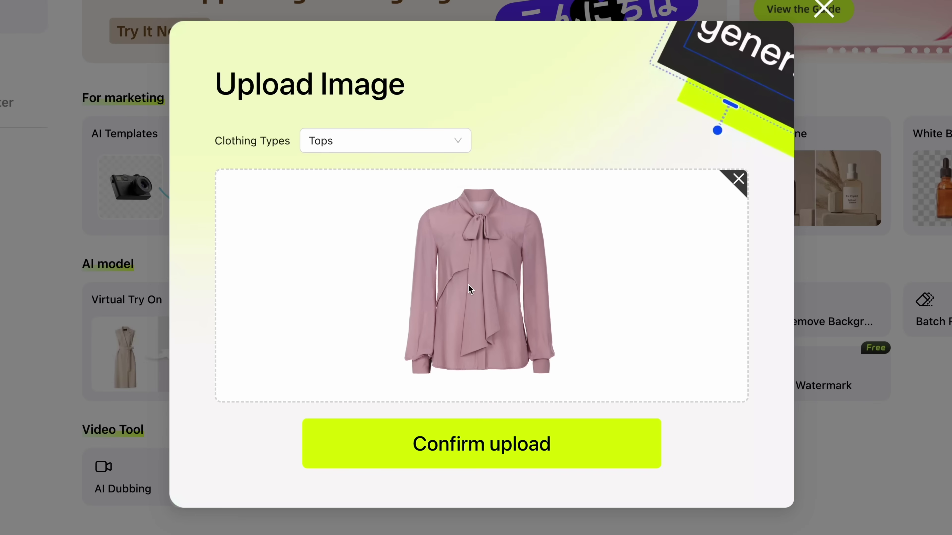
left_click(564, 445)
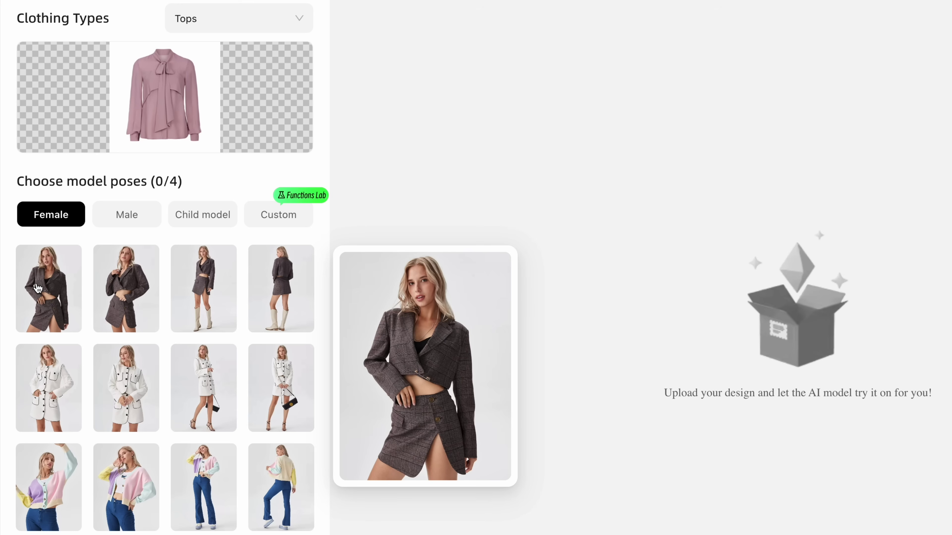
Pick the second female model pose and generate the blouse try-on images.
left_click(114, 296)
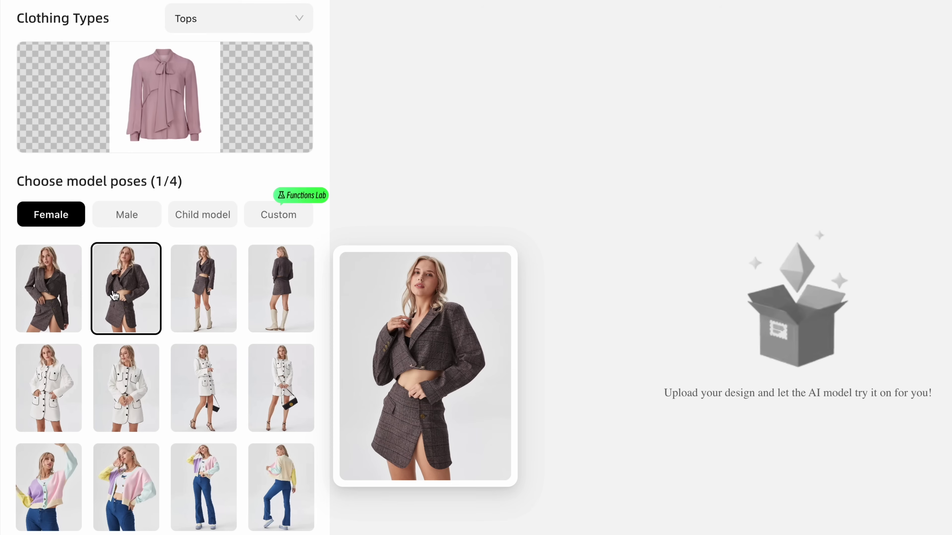
scroll(157, 398, "down", 15)
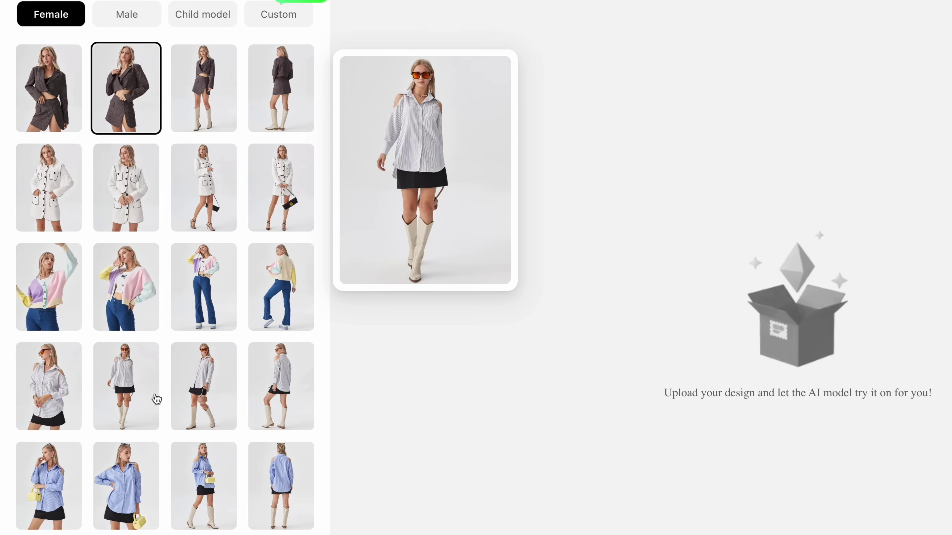
scroll(161, 400, "down", 14)
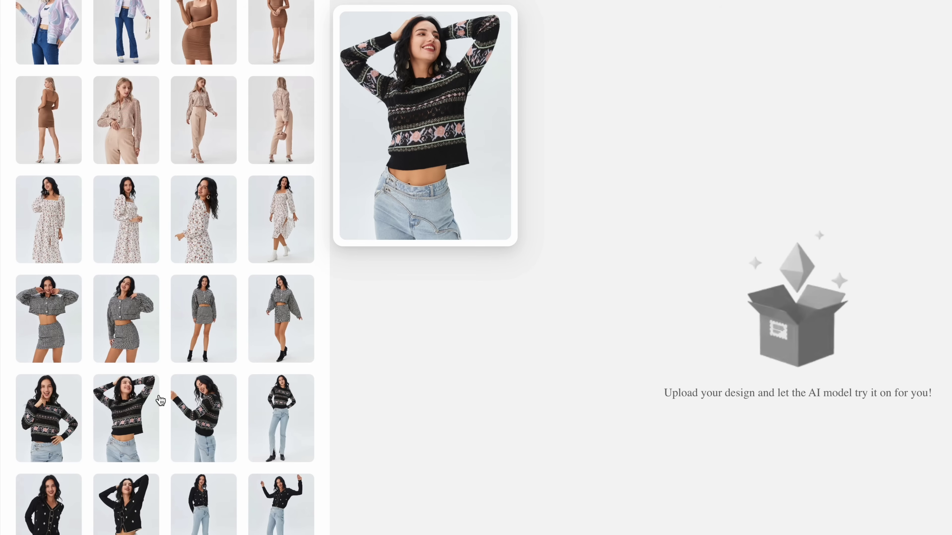
scroll(143, 409, "down", 20)
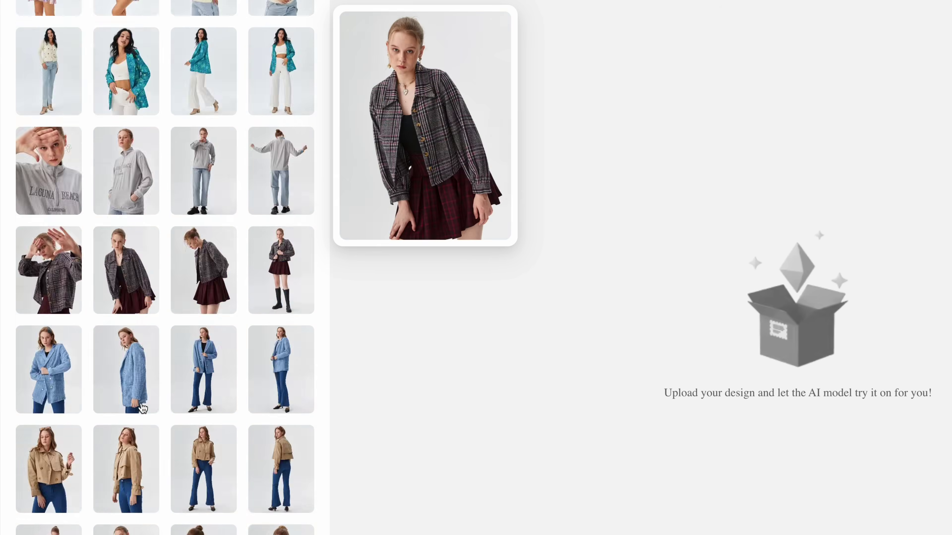
scroll(160, 412, "down", 2)
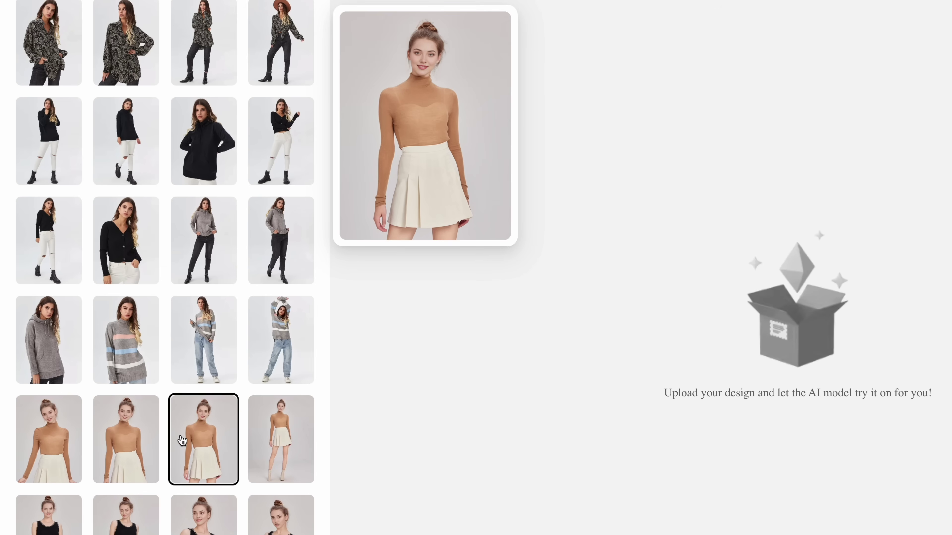
left_click(123, 511)
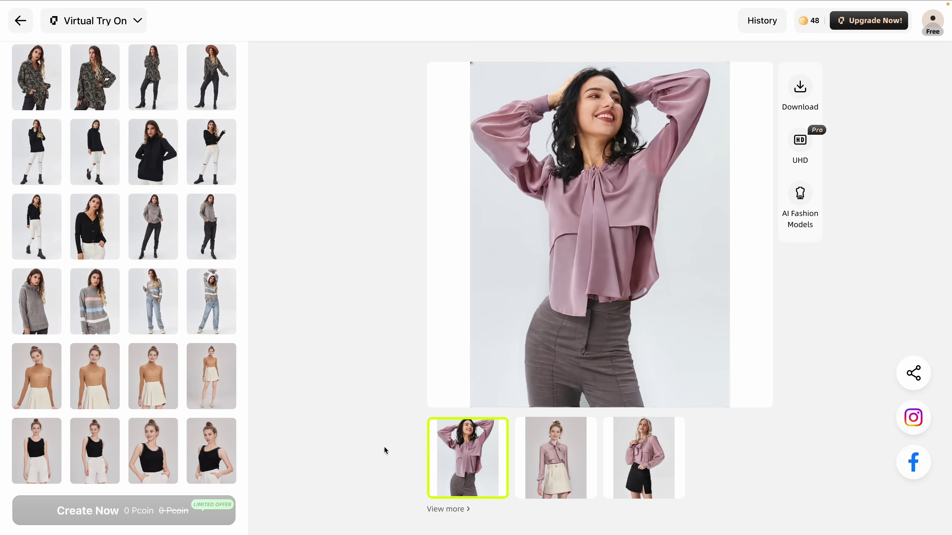
Preview each try-on result, ending on the curly-haired model's image.
left_click(570, 449)
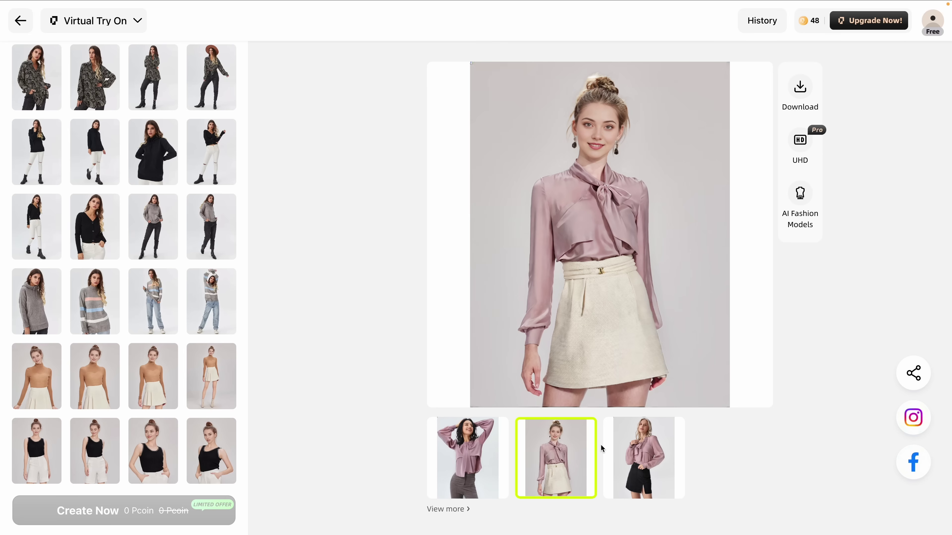
left_click(648, 456)
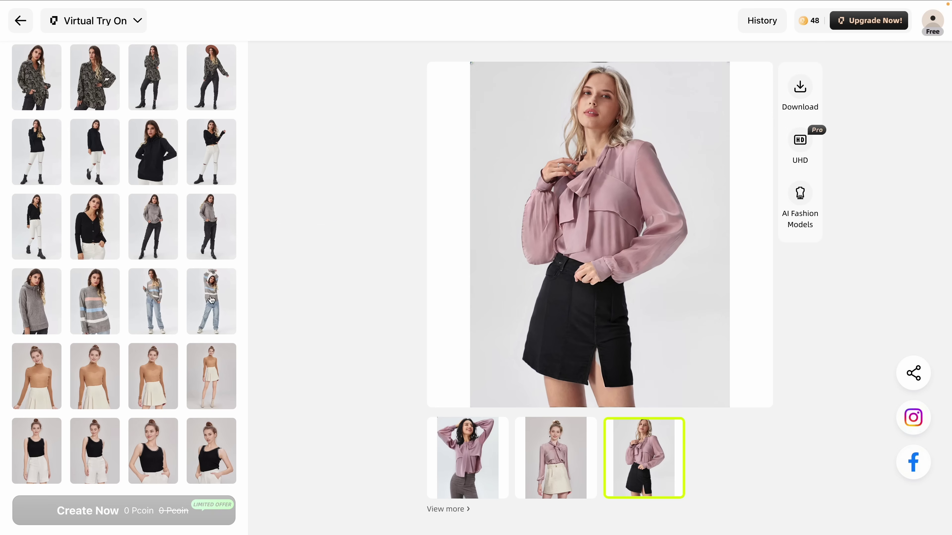
scroll(86, 268, "down", 15)
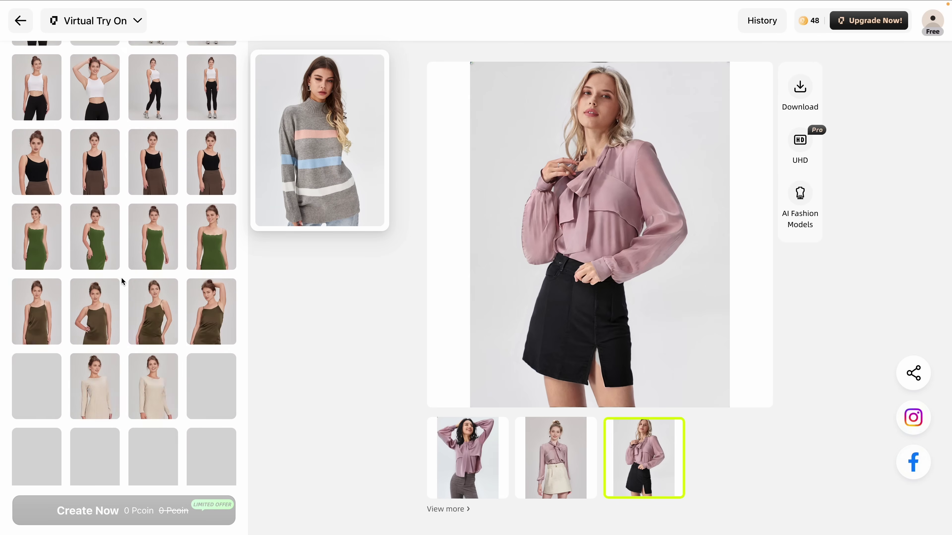
scroll(121, 280, "down", 15)
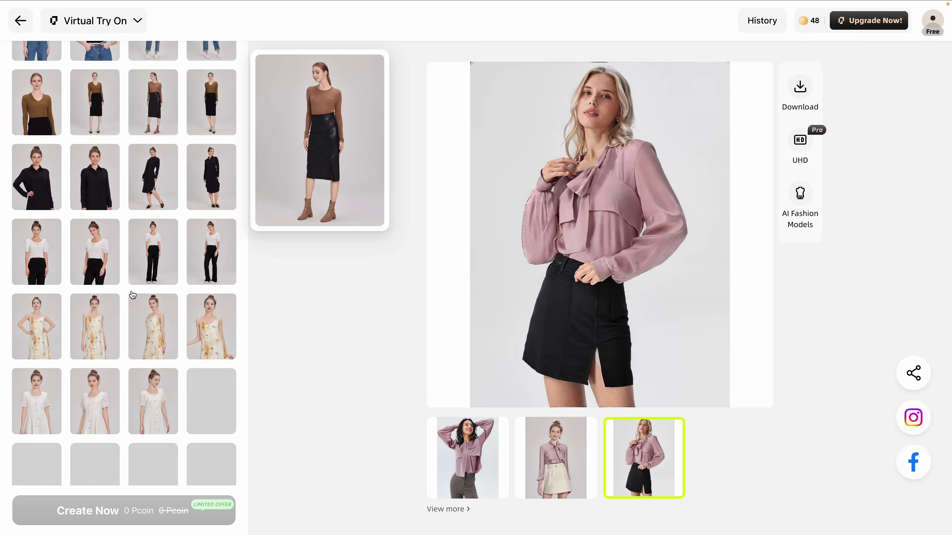
scroll(132, 295, "down", 15)
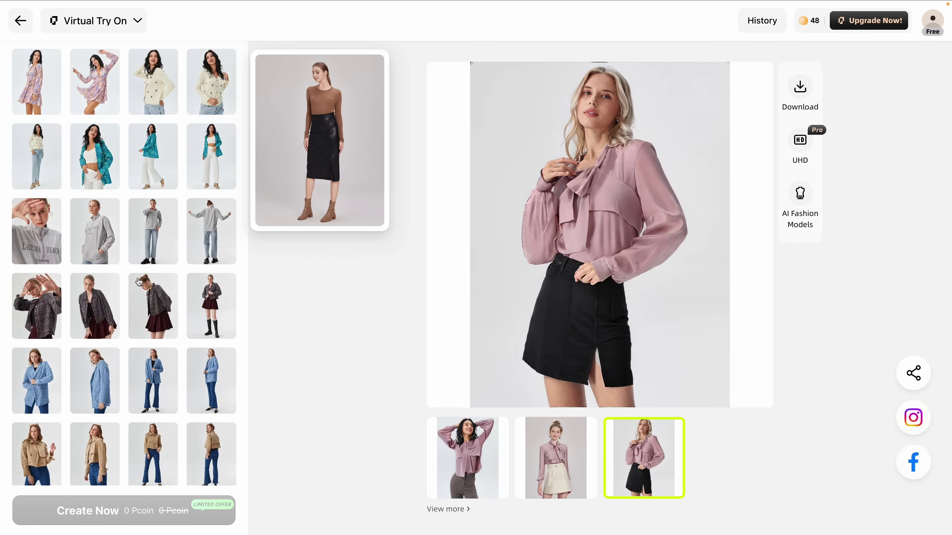
scroll(139, 282, "up", 20)
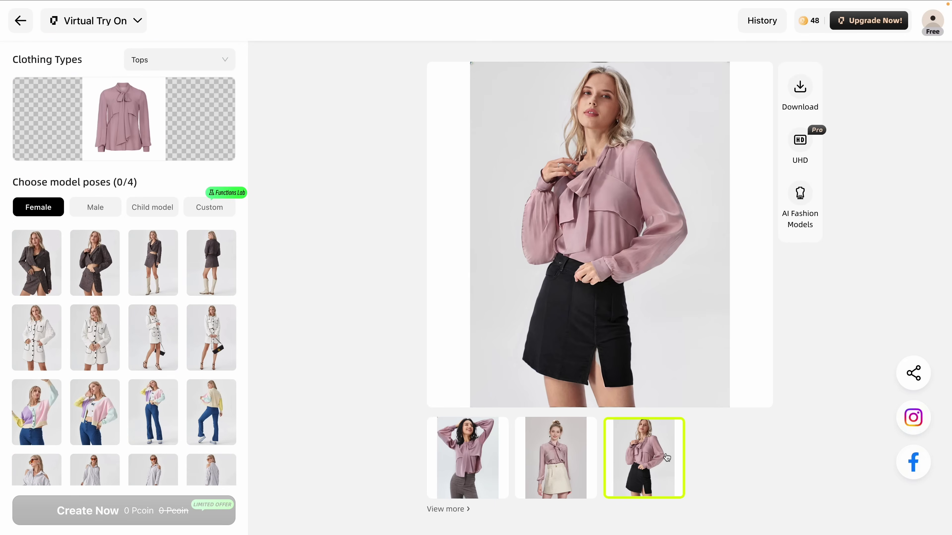
left_click(569, 465)
left_click(458, 465)
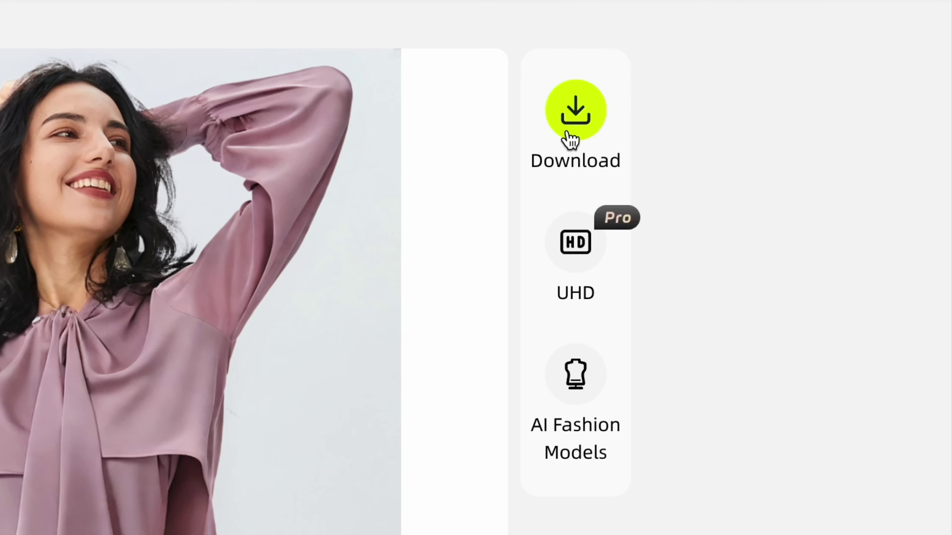
Download the curly-haired model's try-on image and go back to the home page.
left_click(569, 134)
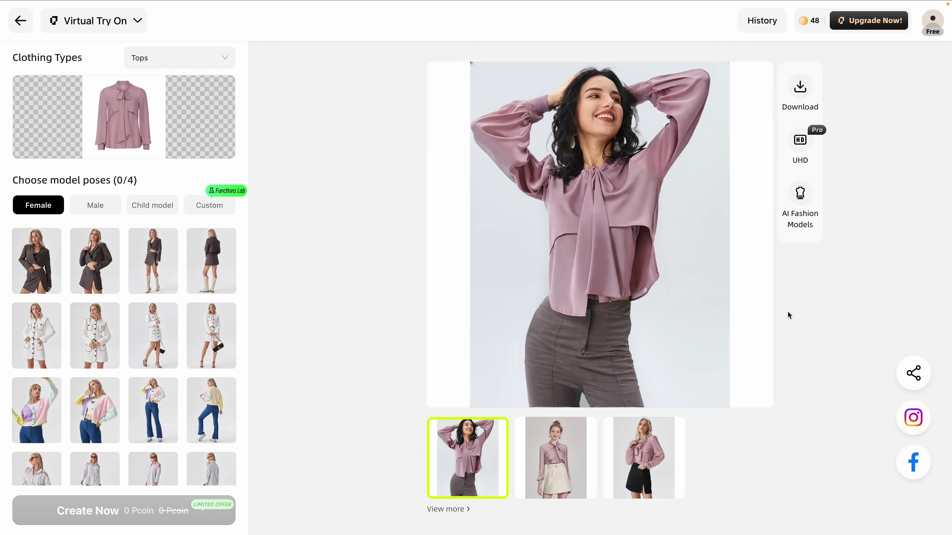
left_click(123, 26)
left_click(28, 27)
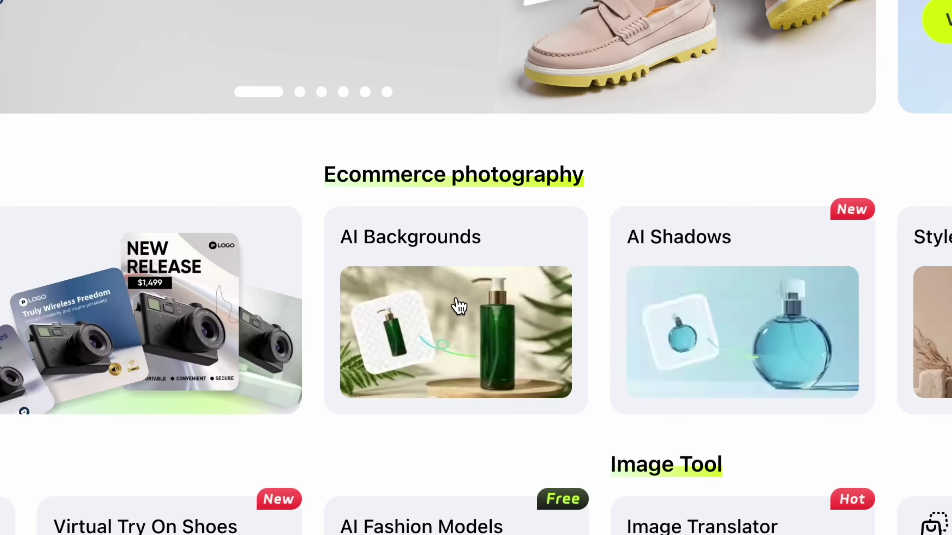
Start AI Backgrounds and load the perfume bottle from Your Product Library.
left_click(458, 306)
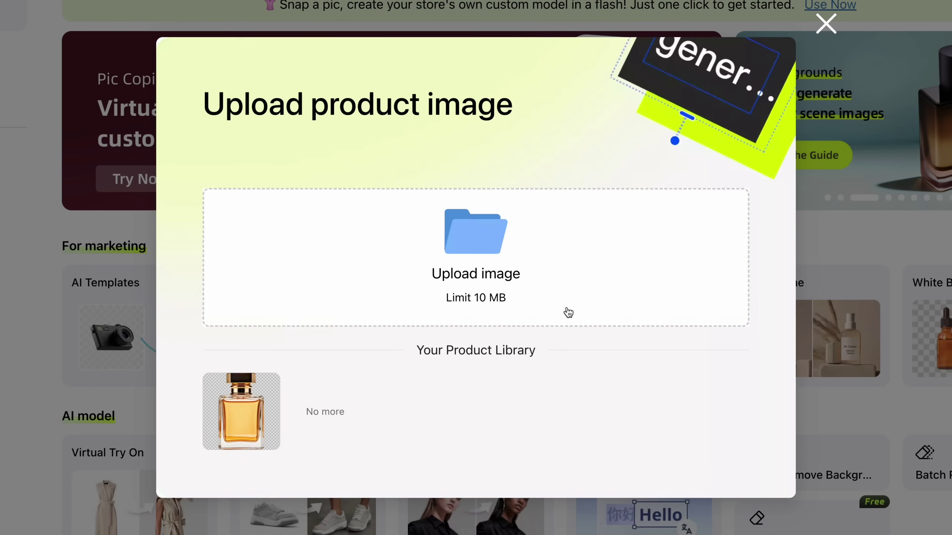
left_click(257, 415)
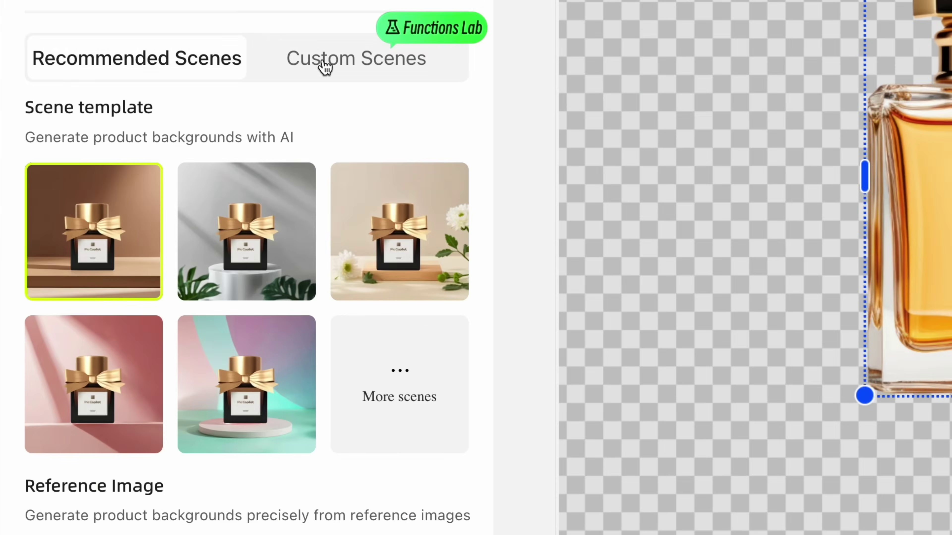
Check Custom Scenes, return to Recommended Scenes, and generate from the brown wooden-shelf template.
left_click(162, 219)
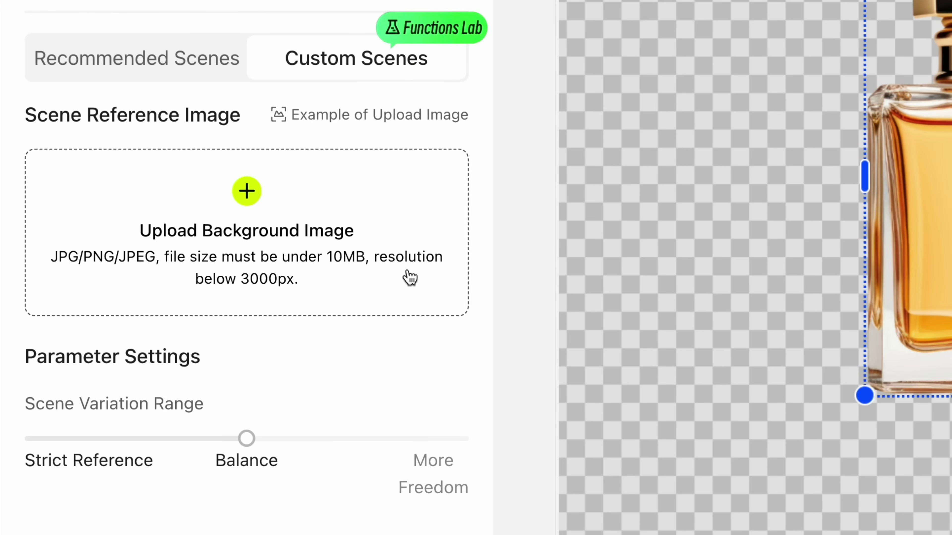
left_click(217, 67)
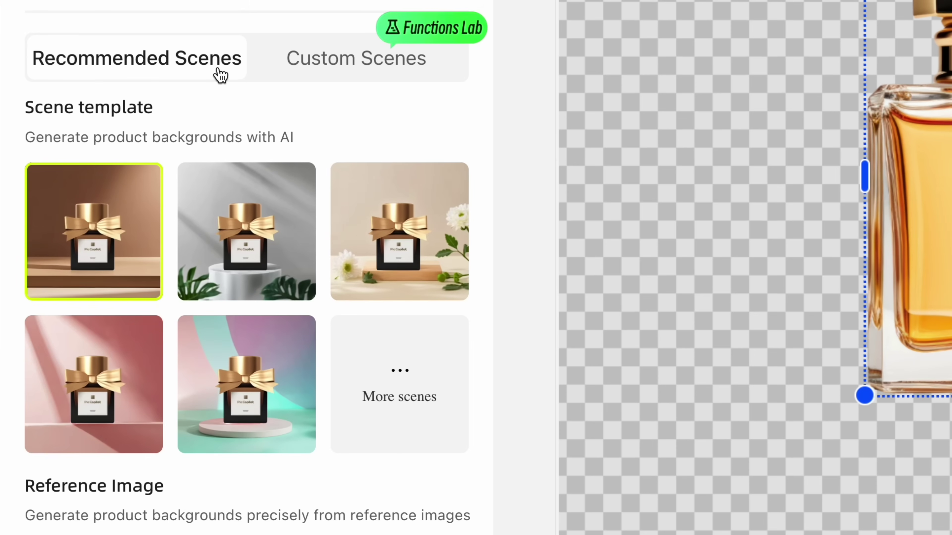
scroll(102, 488, "down", 2)
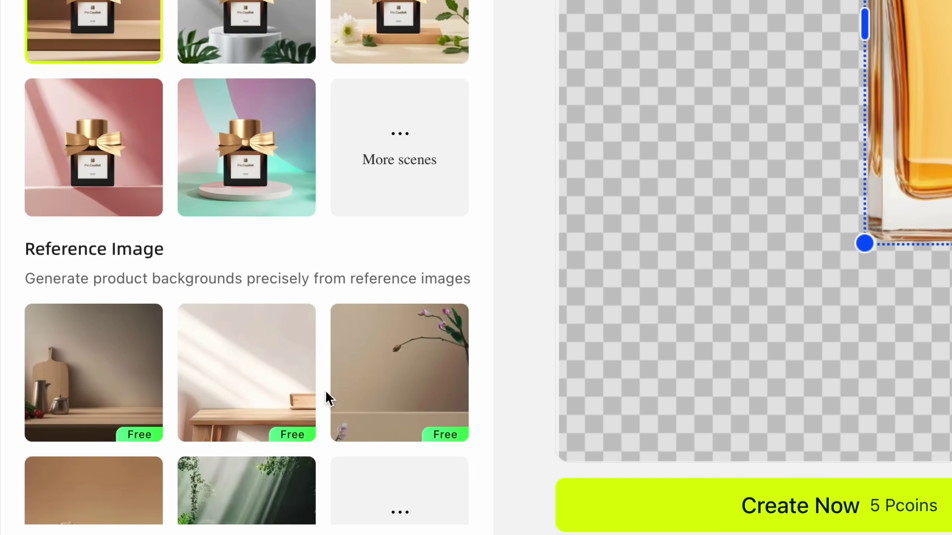
scroll(326, 392, "down", 2)
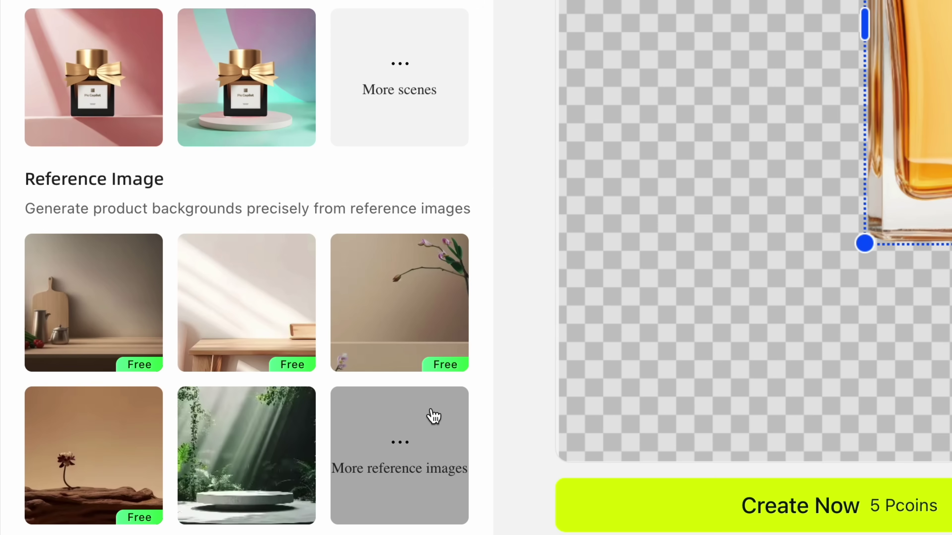
scroll(386, 469, "up", 5)
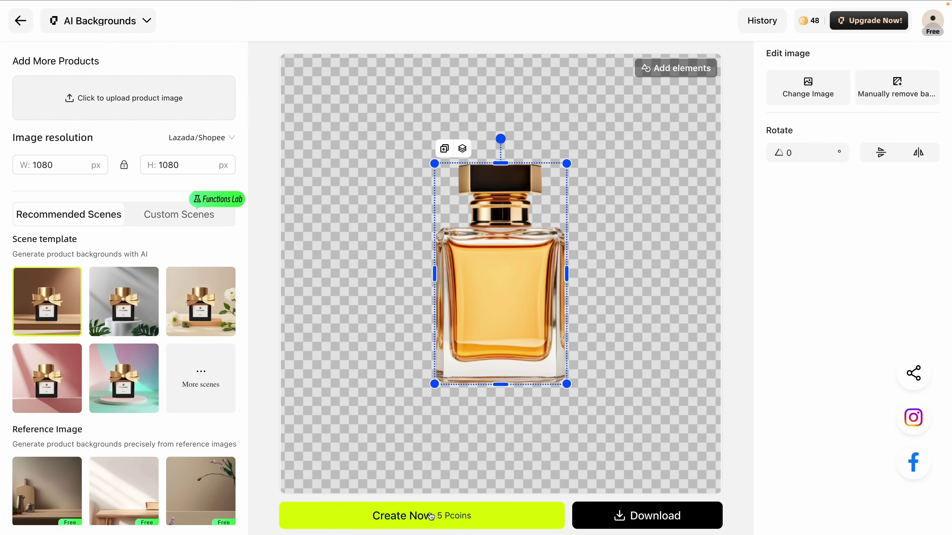
left_click(425, 510)
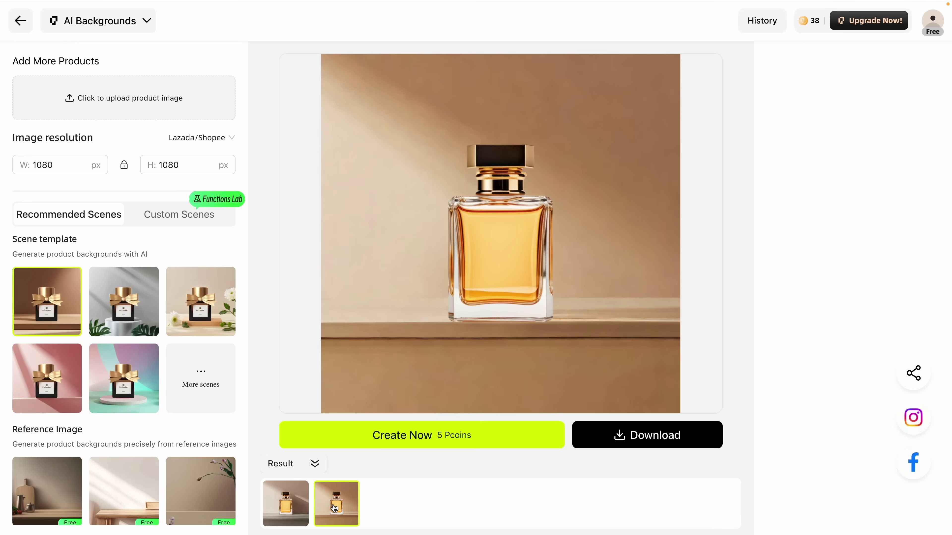
Compare the grey and warm brown results, then generate from the white-flower scene template.
left_click(285, 509)
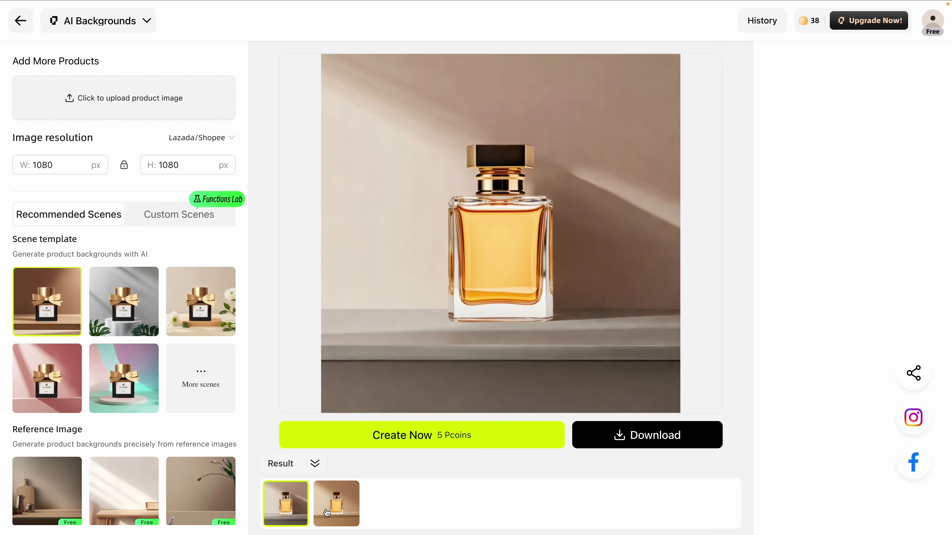
left_click(335, 513)
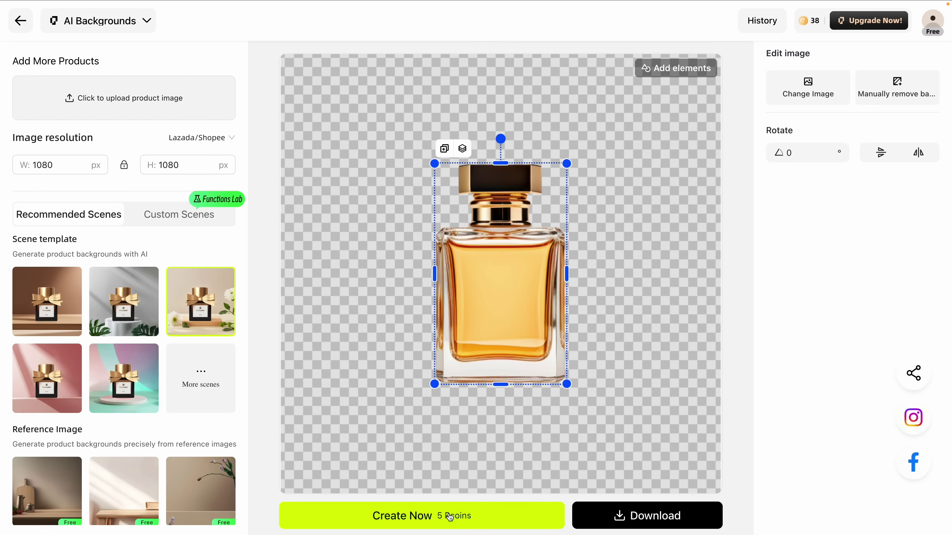
left_click(450, 517)
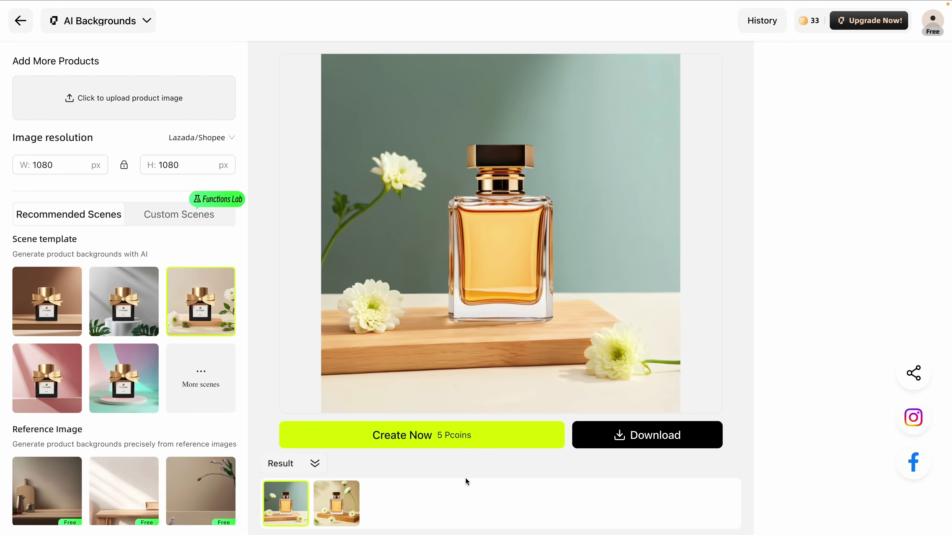
Compare the beige and teal flower results, then view the Custom Scenes options.
left_click(349, 503)
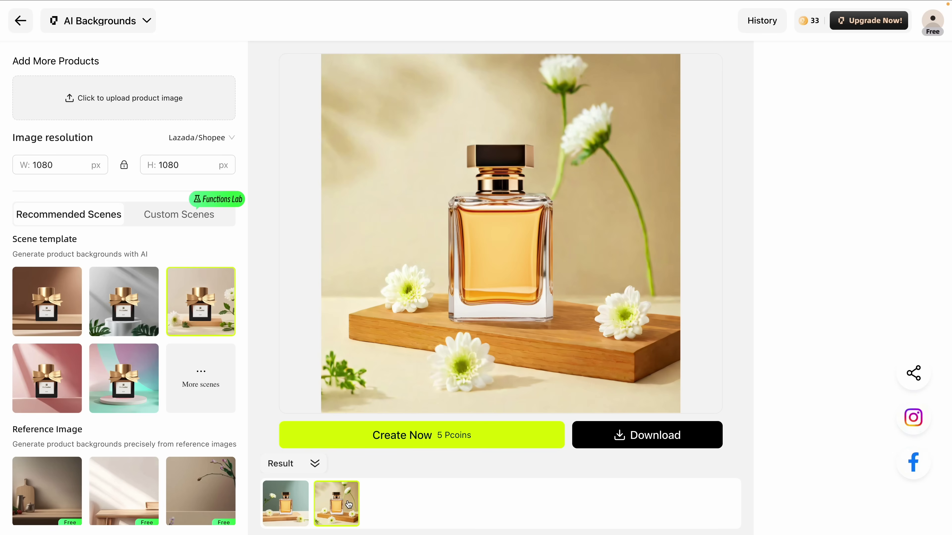
left_click(301, 504)
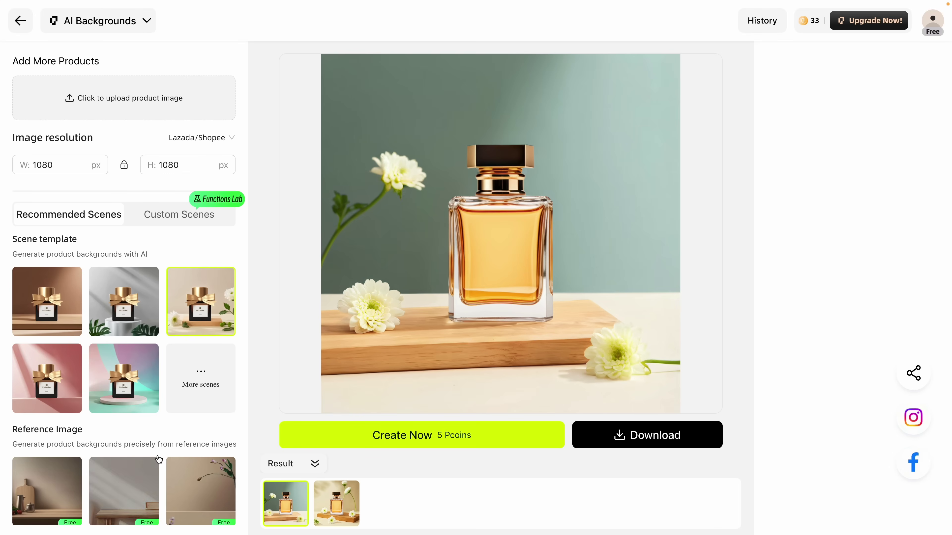
left_click(167, 218)
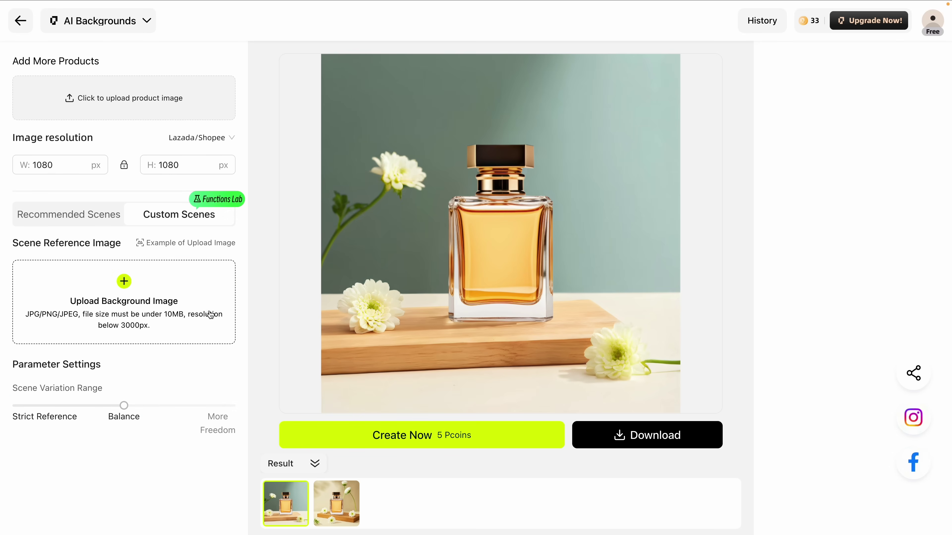
Switch back to Recommended Scenes and download the teal-background flower perfume image.
left_click(78, 224)
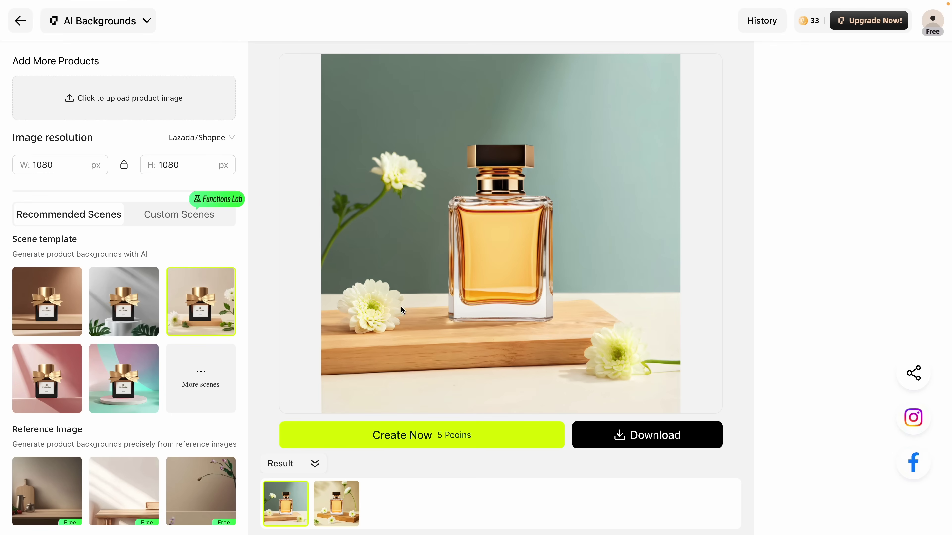
left_click(595, 433)
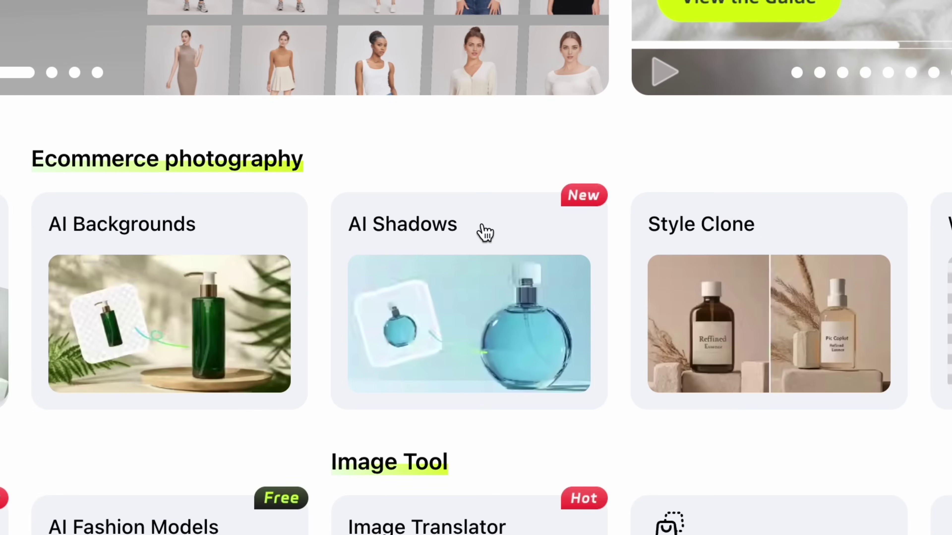
Load the saved perfume into AI Shadows, try several colours, settle on beige, and generate shadows.
left_click(486, 233)
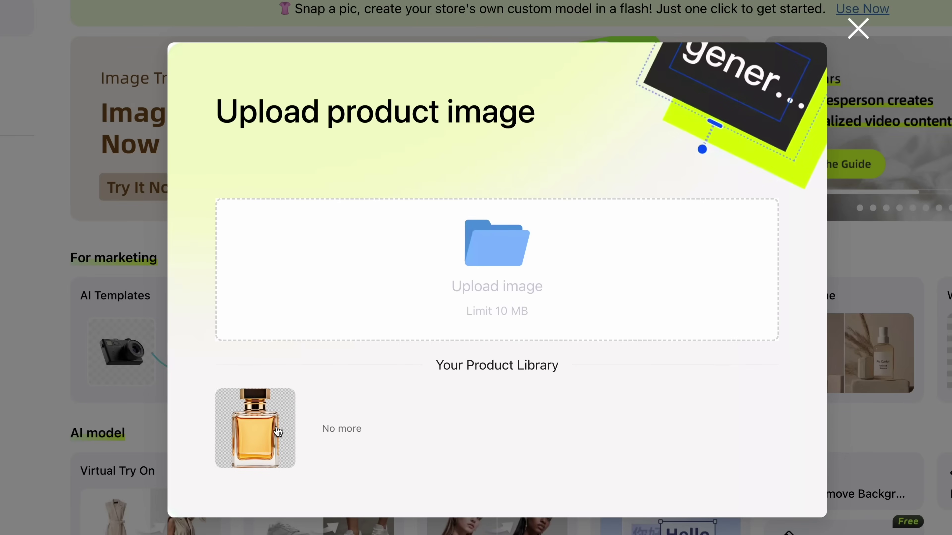
left_click(278, 431)
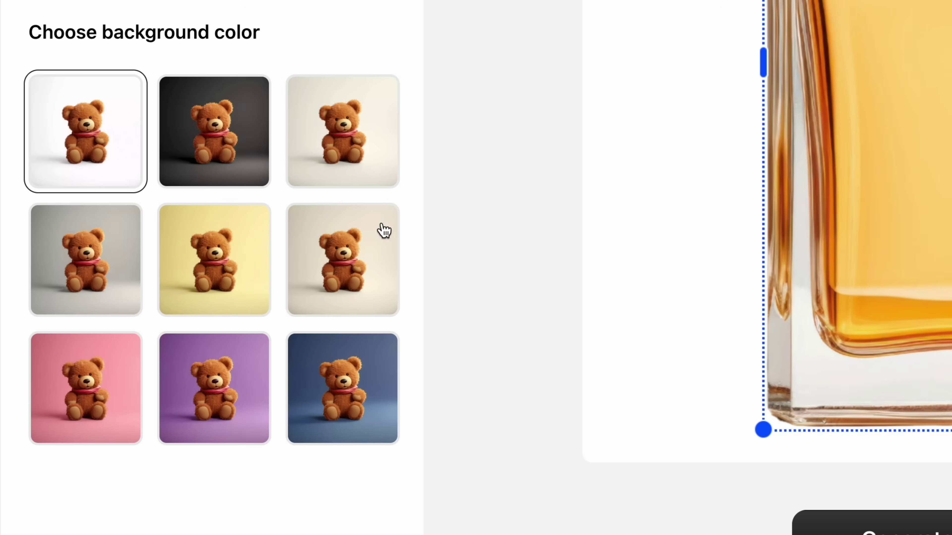
left_click(342, 271)
left_click(341, 382)
left_click(242, 383)
left_click(94, 400)
left_click(96, 308)
left_click(203, 288)
left_click(328, 288)
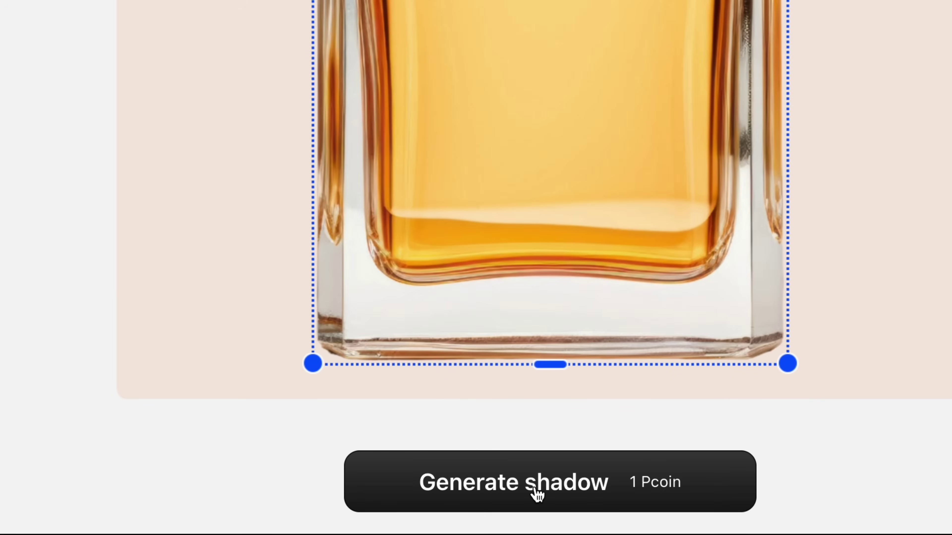
left_click(536, 489)
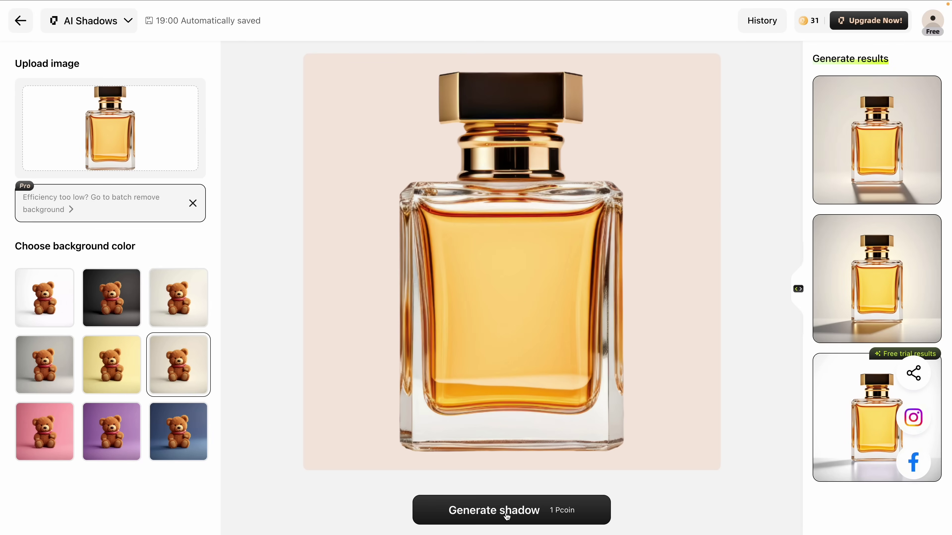
left_click(855, 284)
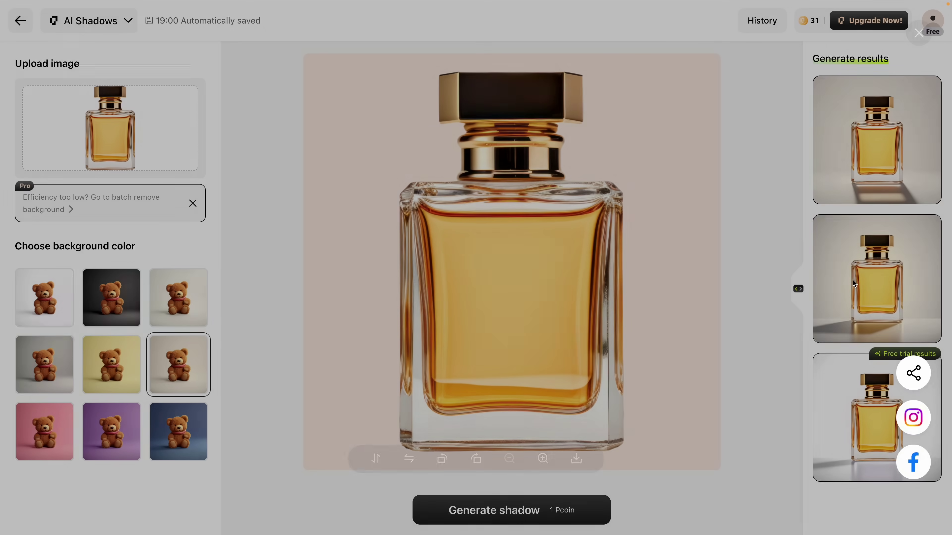
left_click(868, 180)
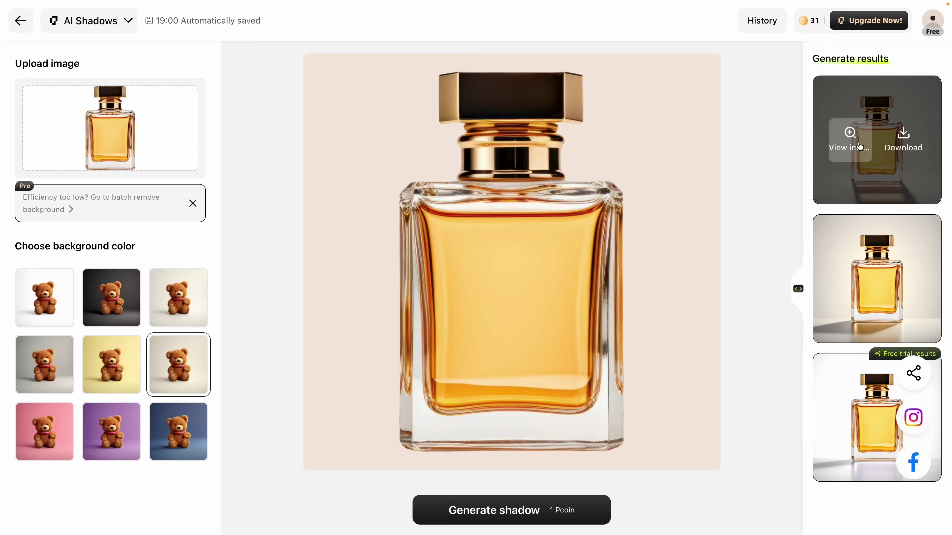
left_click(851, 144)
left_click(772, 224)
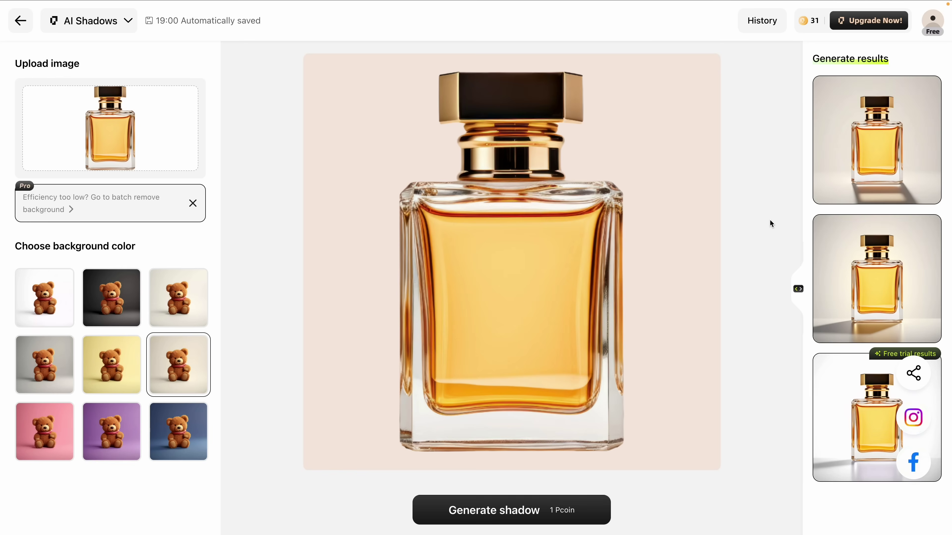
left_click(847, 419)
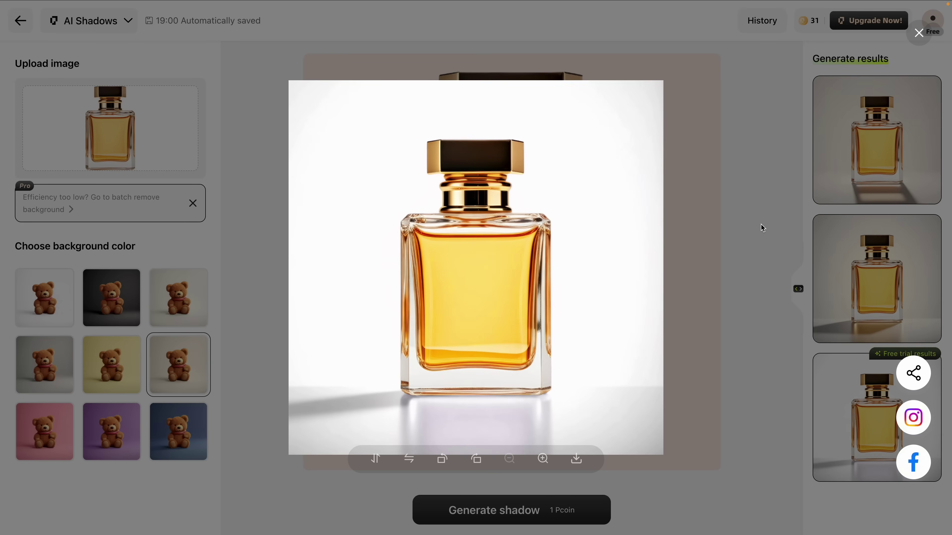
left_click(764, 228)
mouse_move(892, 270)
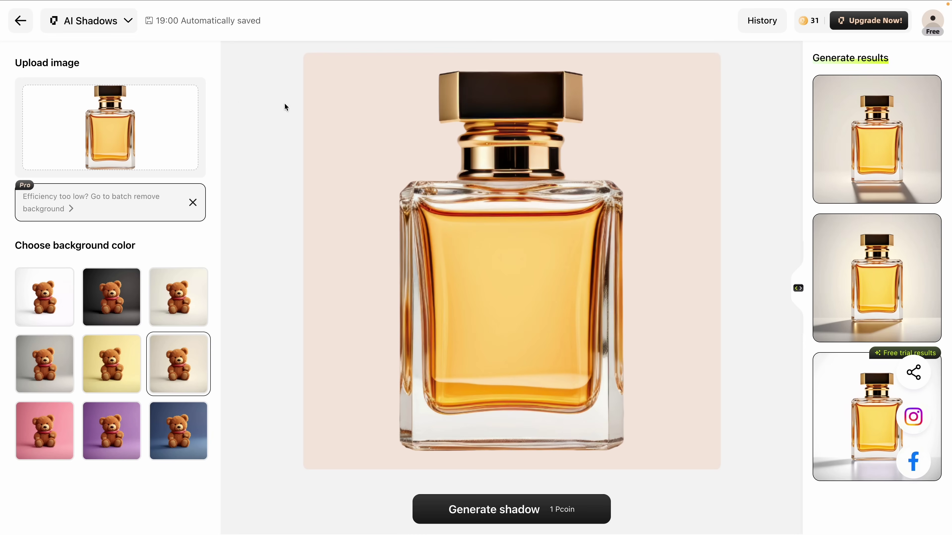
mouse_move(193, 105)
left_click(123, 136)
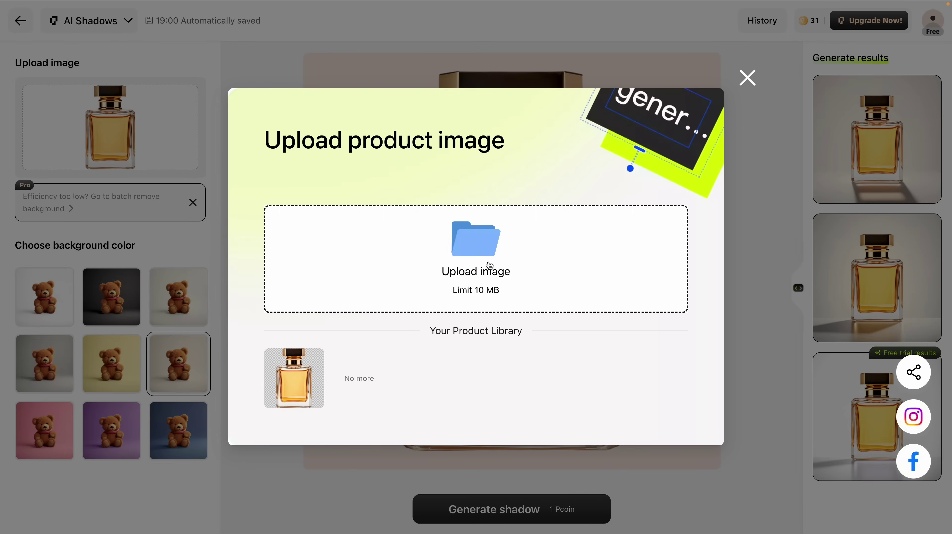
Replace the perfume with the uploaded ring photo, shrink it, and centre it on the canvas.
left_click(489, 269)
double_click(284, 129)
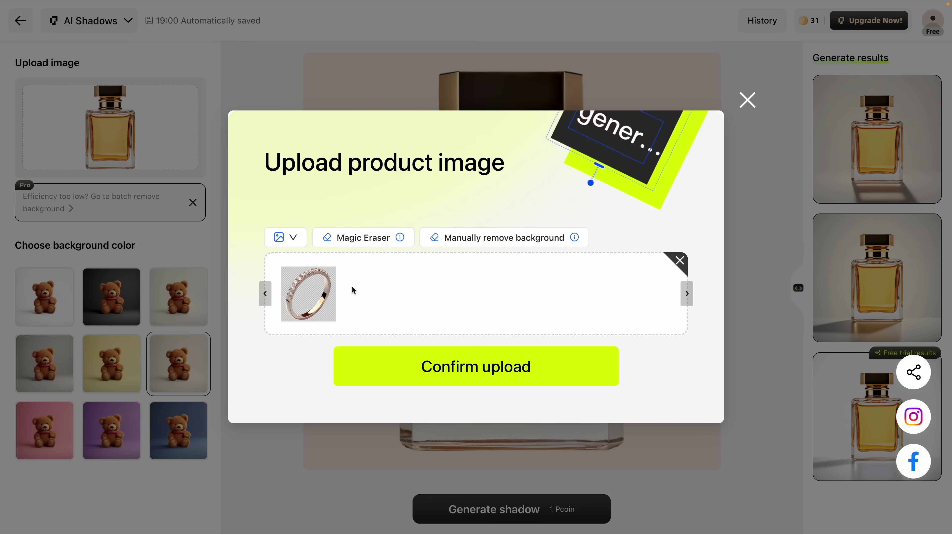
left_click(454, 374)
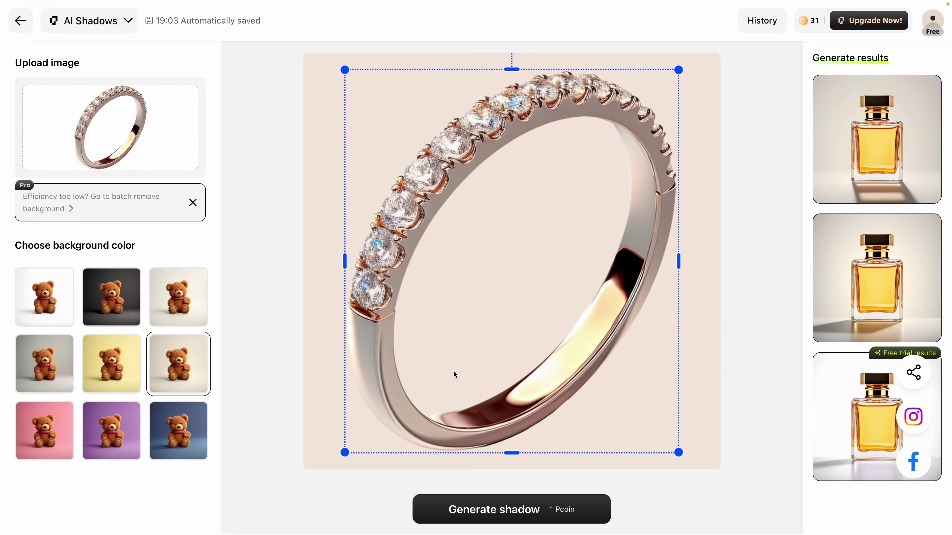
left_click_drag(681, 462, 654, 418)
left_click_drag(550, 363, 567, 363)
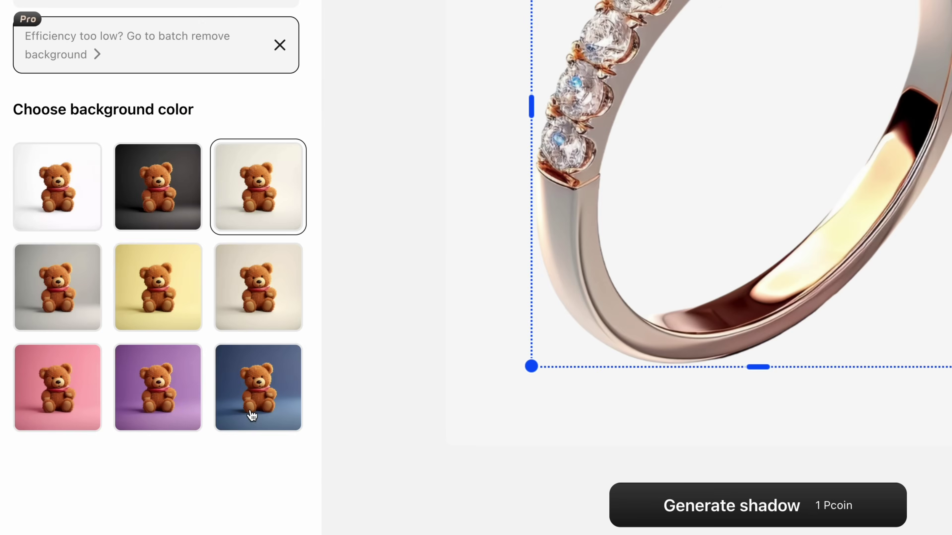
Try navy, purple and pink, then generate shadows on a pale yellow background.
left_click(172, 449)
left_click(175, 403)
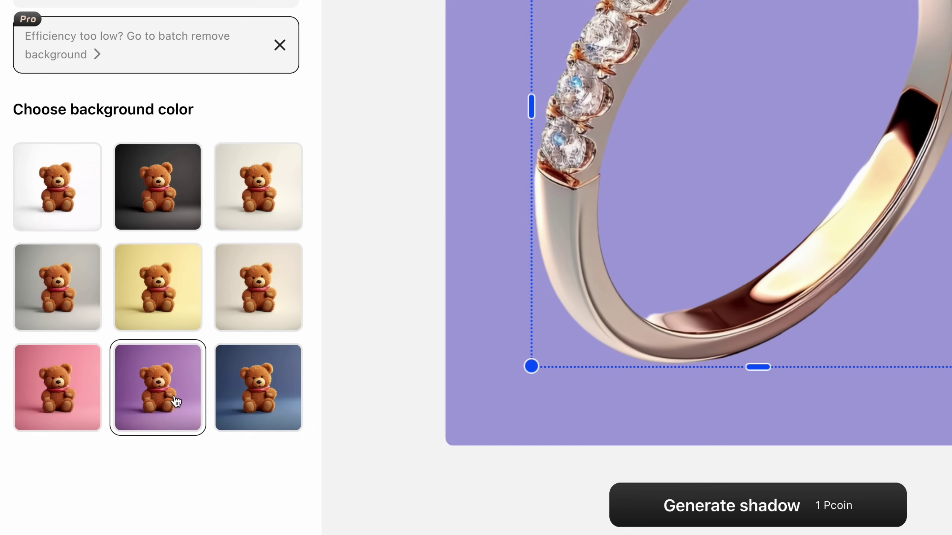
left_click(69, 409)
left_click(139, 302)
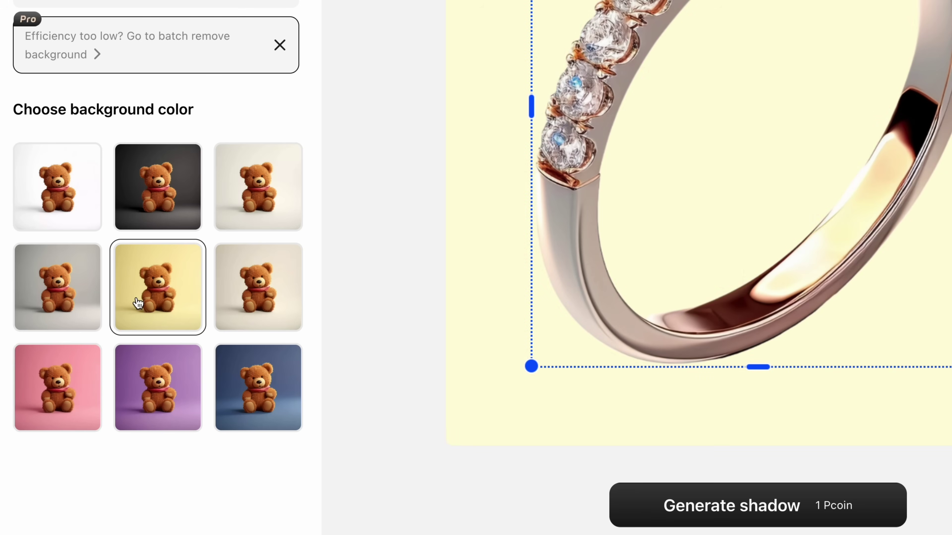
left_click(732, 504)
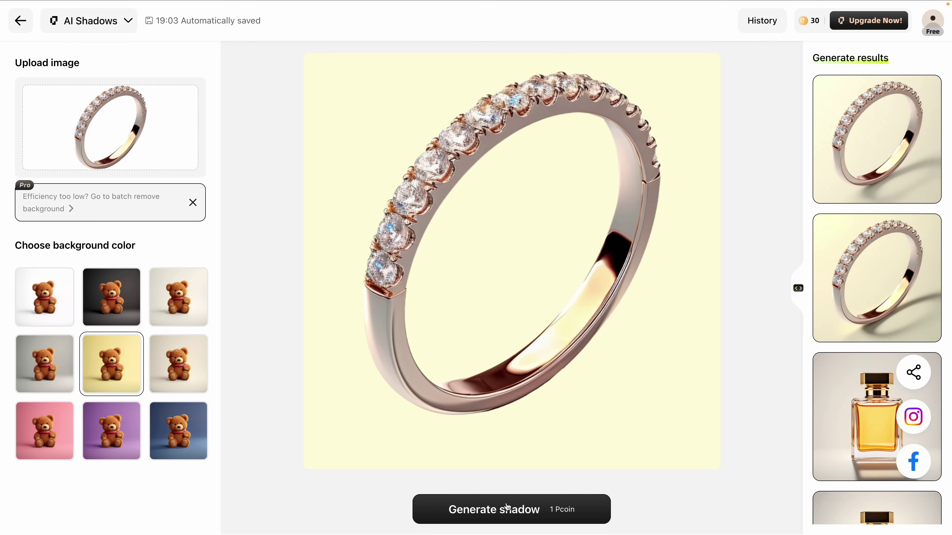
Enlarge and close the second and first ring results to inspect them.
left_click(830, 293)
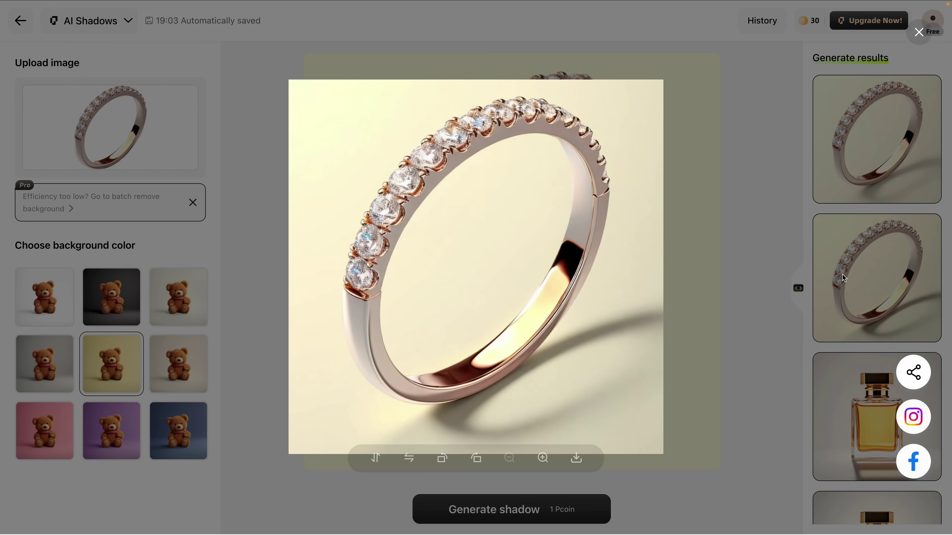
left_click(784, 256)
left_click(854, 140)
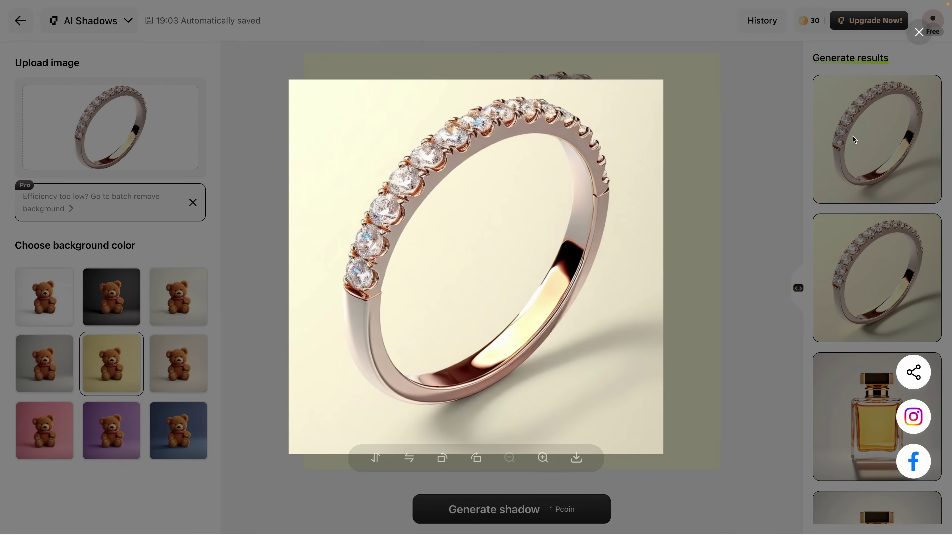
left_click(797, 176)
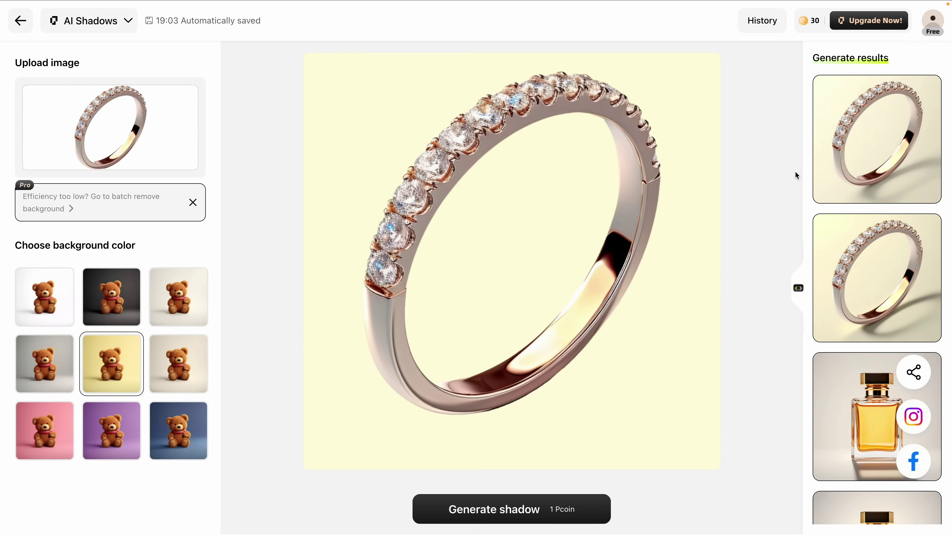
Switch the ring's background to white, generate shadows, and preview the first result.
left_click(45, 297)
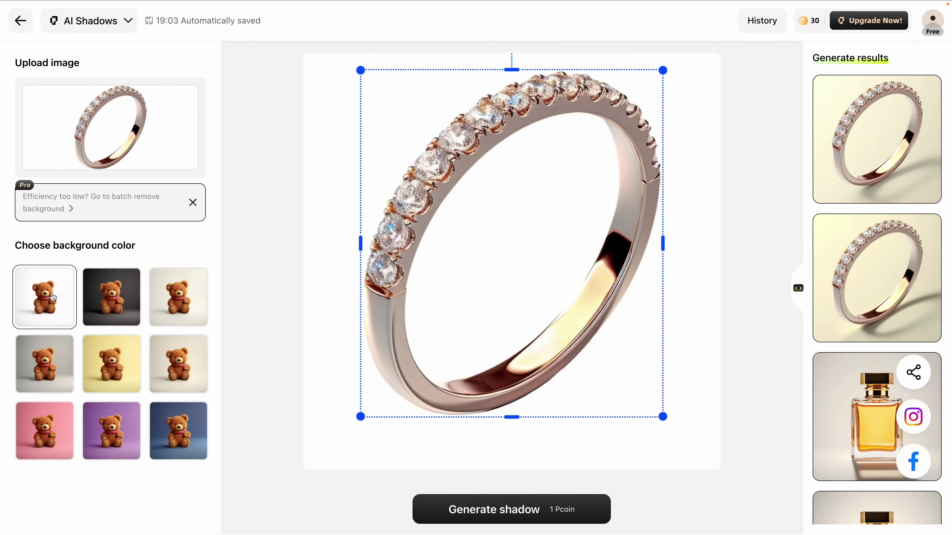
left_click(529, 512)
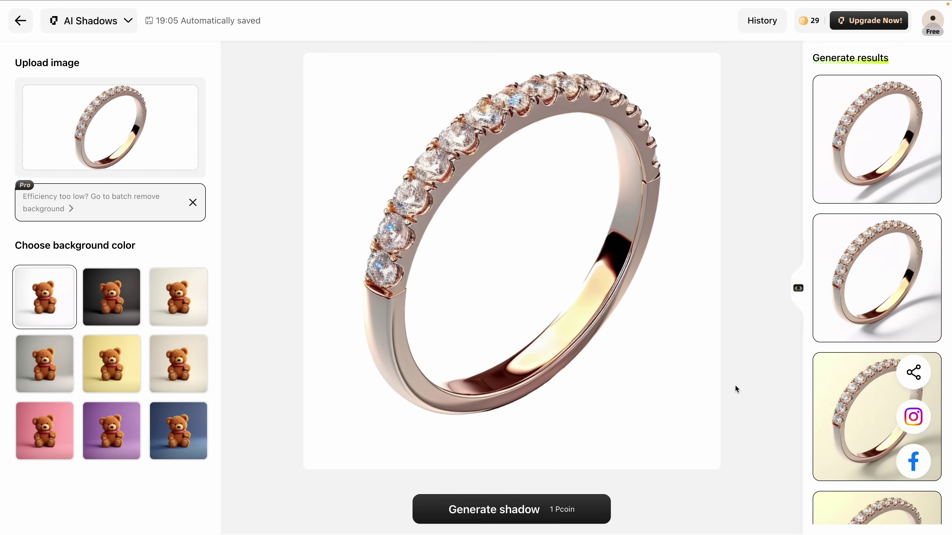
left_click(848, 153)
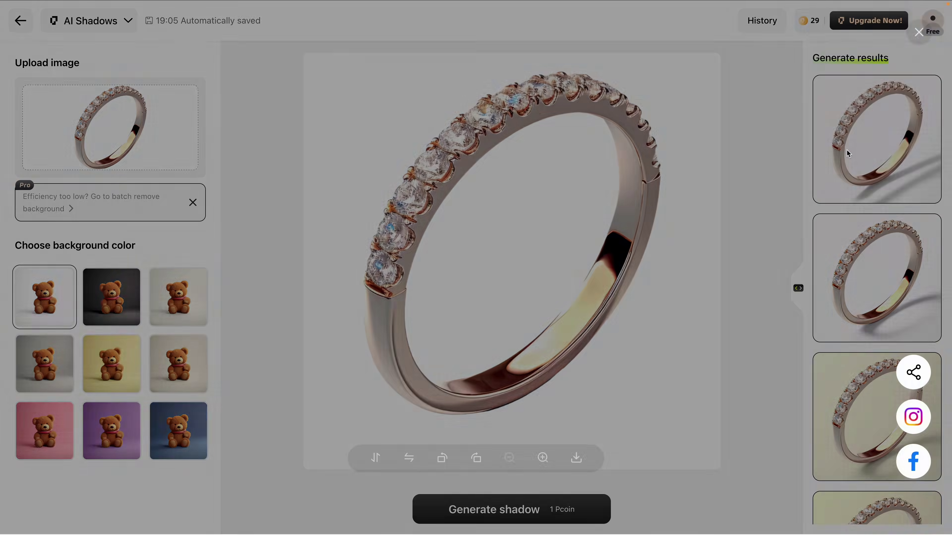
left_click(858, 301)
Preview the second white-background ring result, then screenshot a small screen region.
left_click(856, 284)
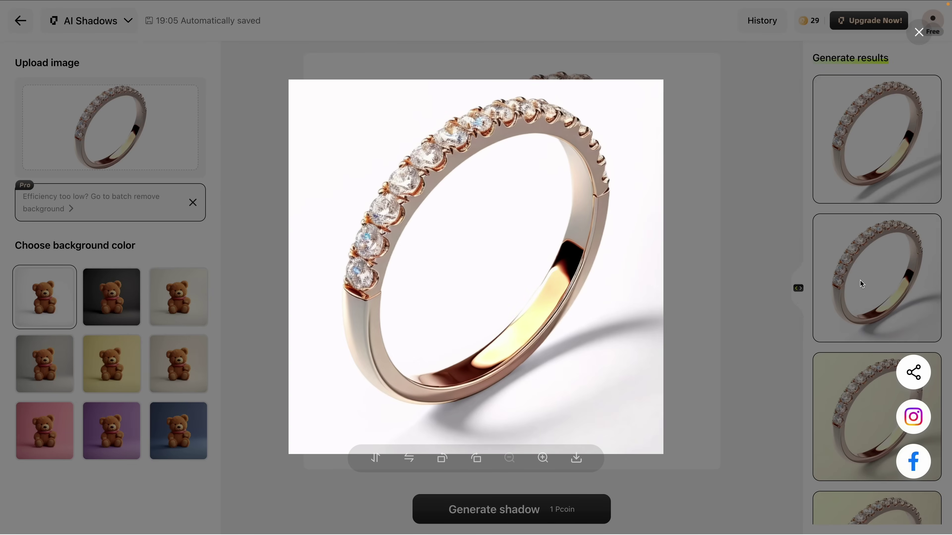
left_click(859, 297)
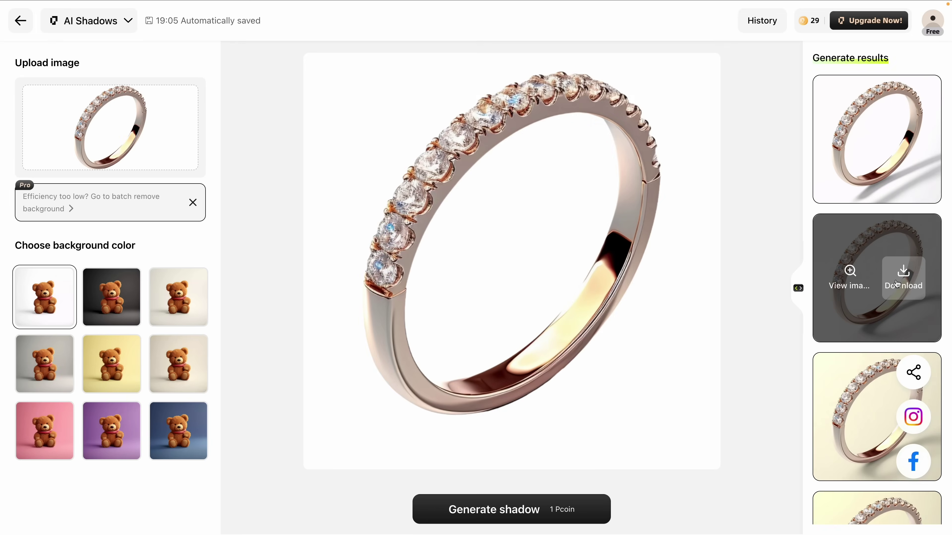
key("super+shift+4")
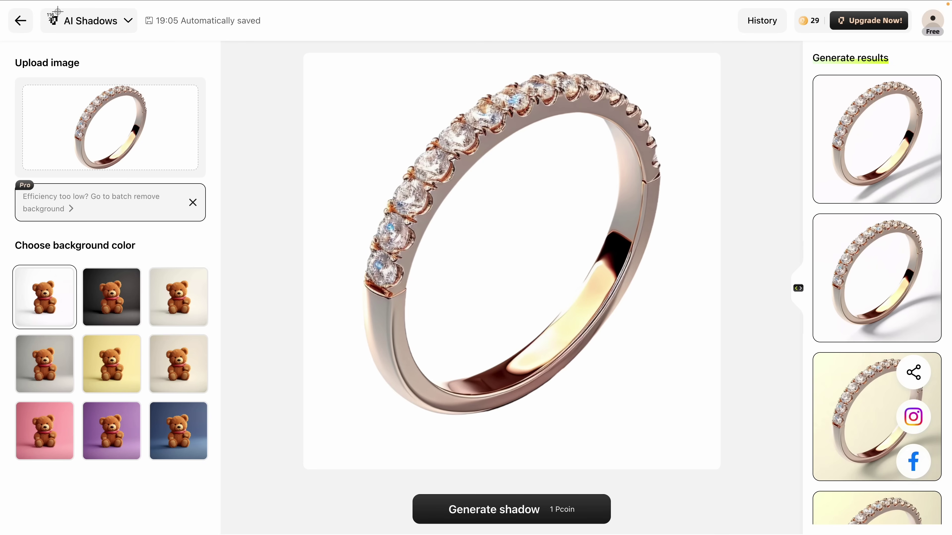
left_click_drag(37, 6, 142, 37)
Exit the AI Shadows editor to the Pic Copilot home page and browse its tool sections.
left_click(20, 22)
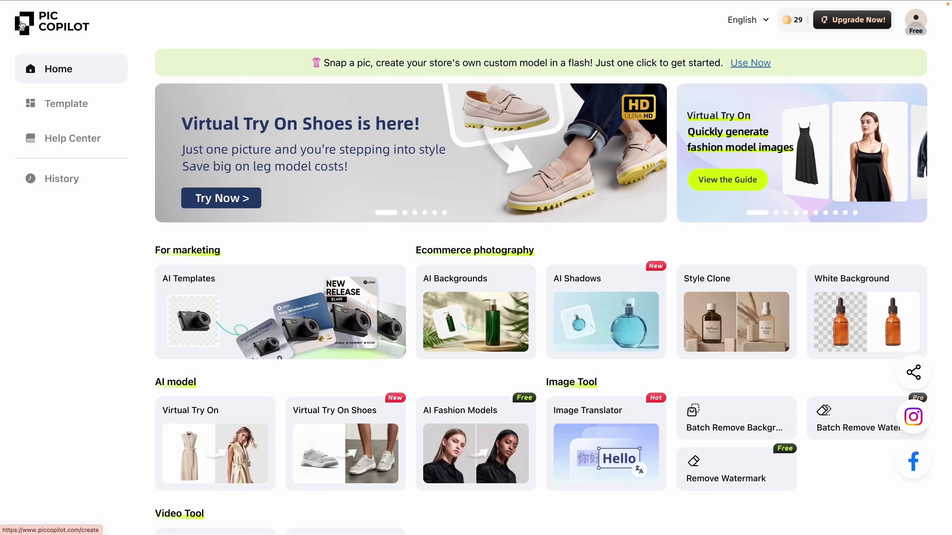
scroll(637, 293, "down", 10)
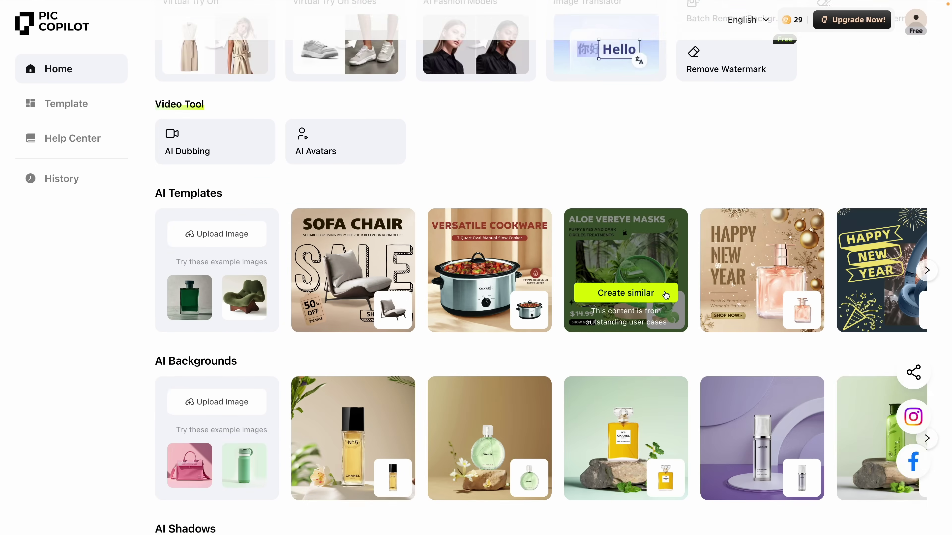
scroll(562, 299, "up", 3)
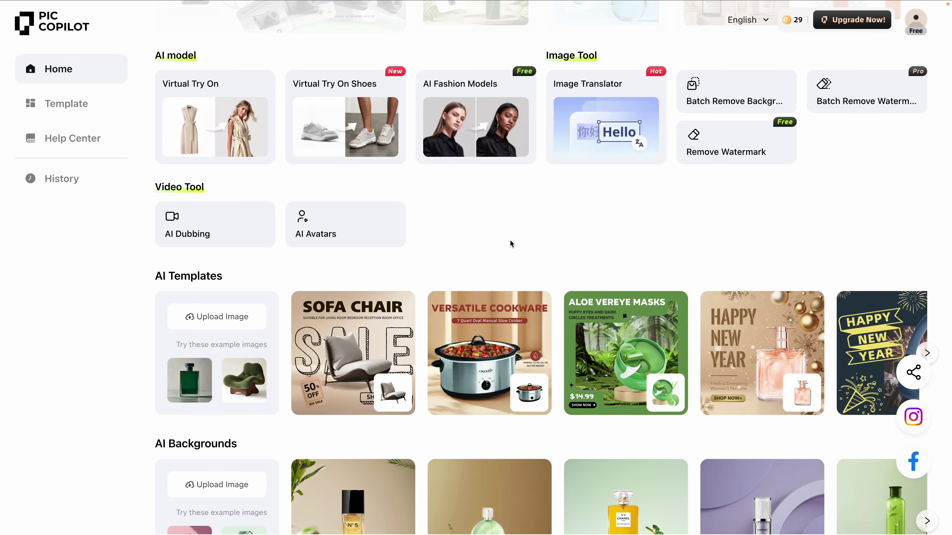
scroll(525, 259, "down", 6)
scroll(530, 263, "up", 15)
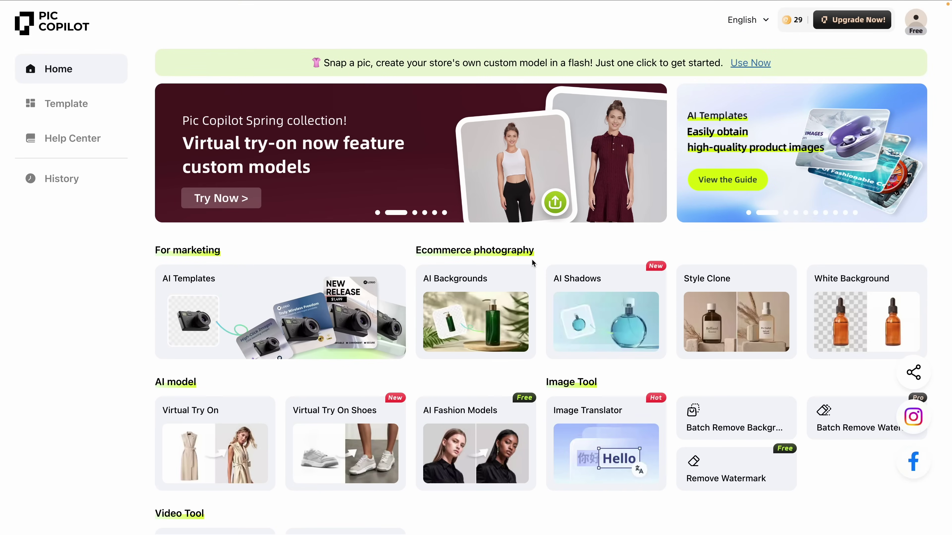